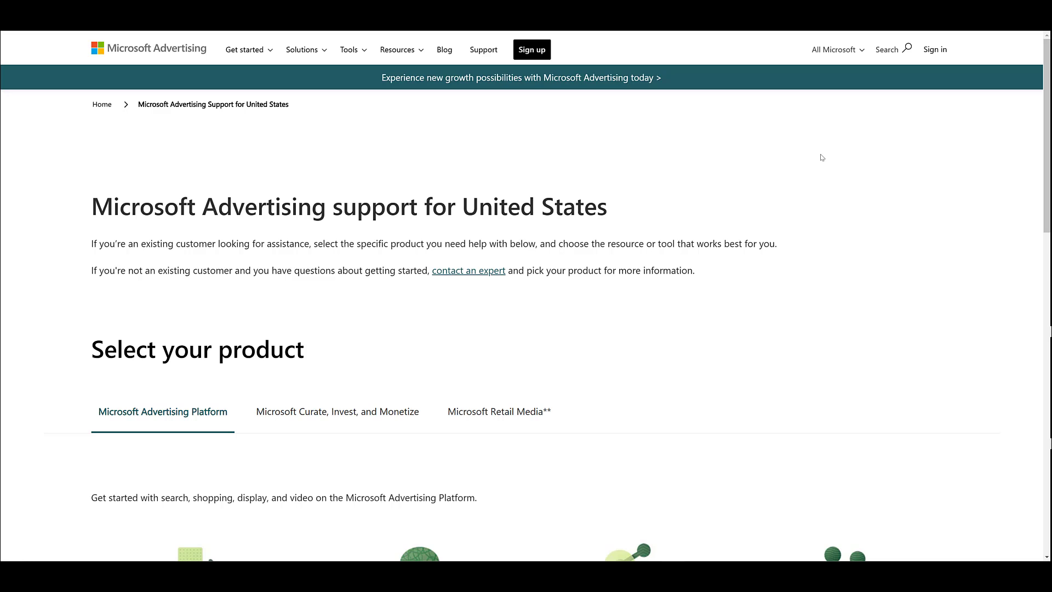
# Scroll down the empty list of enabled Performance Max campaigns
pyautogui.scroll(-3, 821, 157)
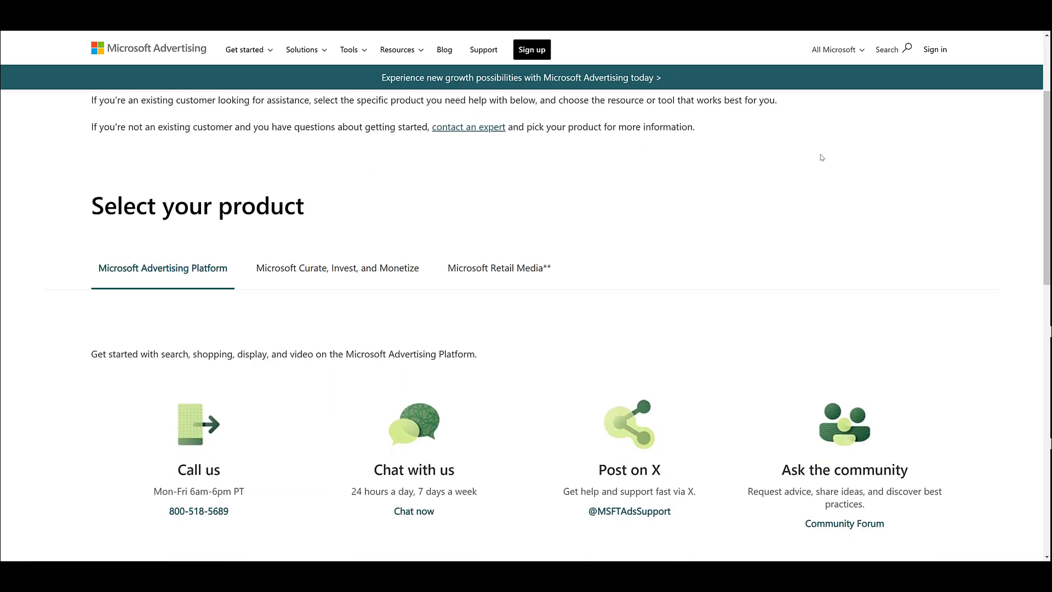
pyautogui.scroll(-3, 822, 157)
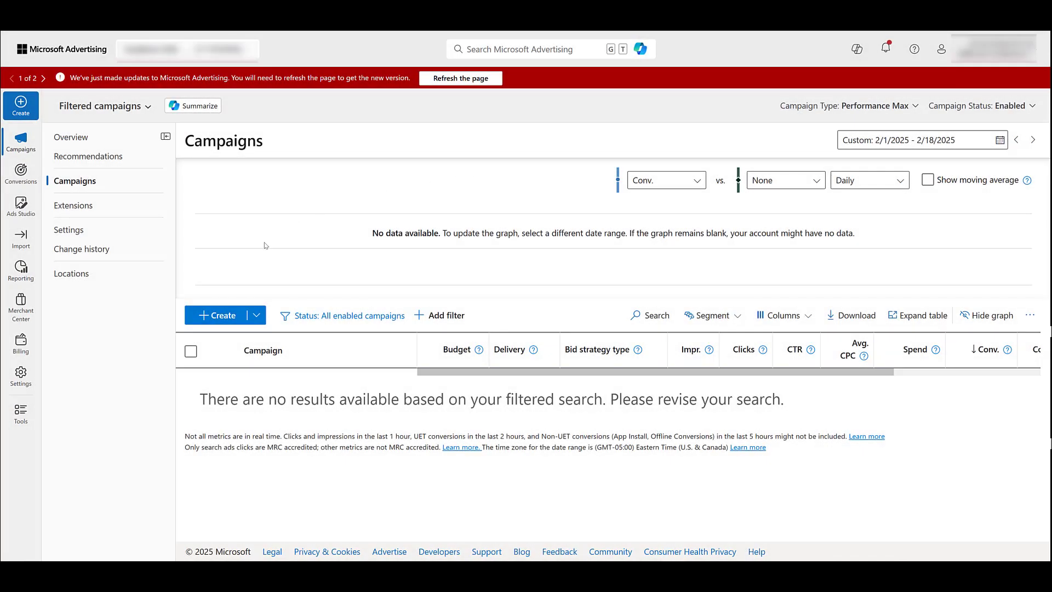
# Start a new campaign, skip the goal, and choose Performance Max as the campaign type
pyautogui.click(223, 315)
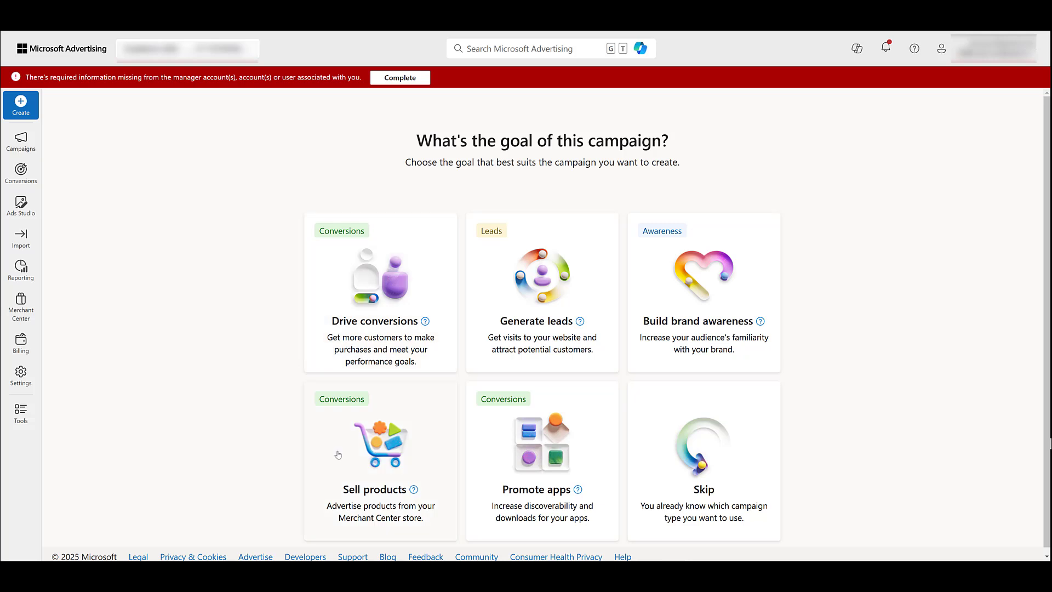
pyautogui.click(759, 466)
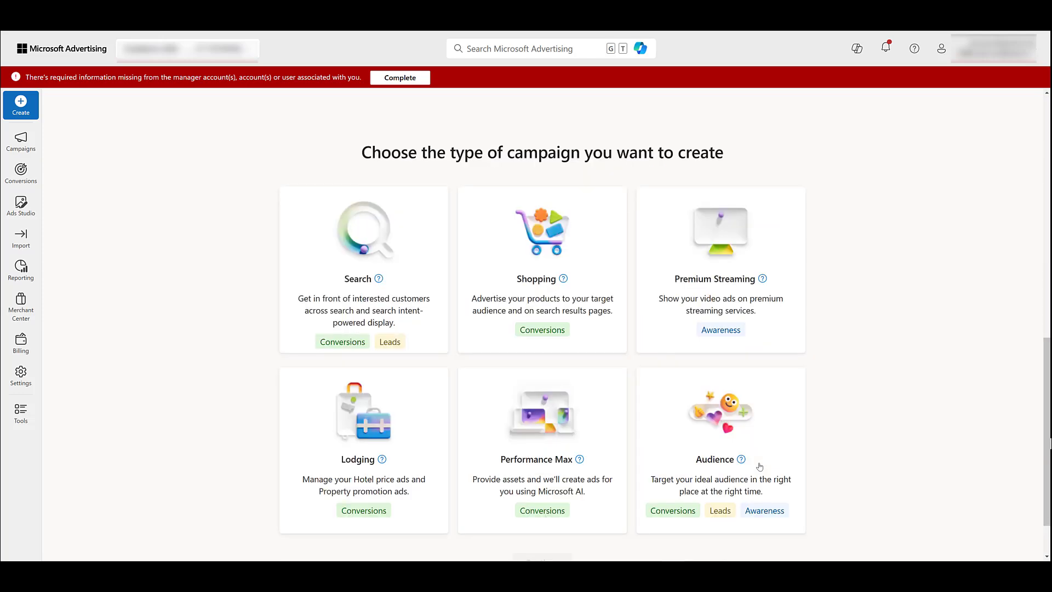
pyautogui.click(598, 421)
pyautogui.scroll(-1, 599, 421)
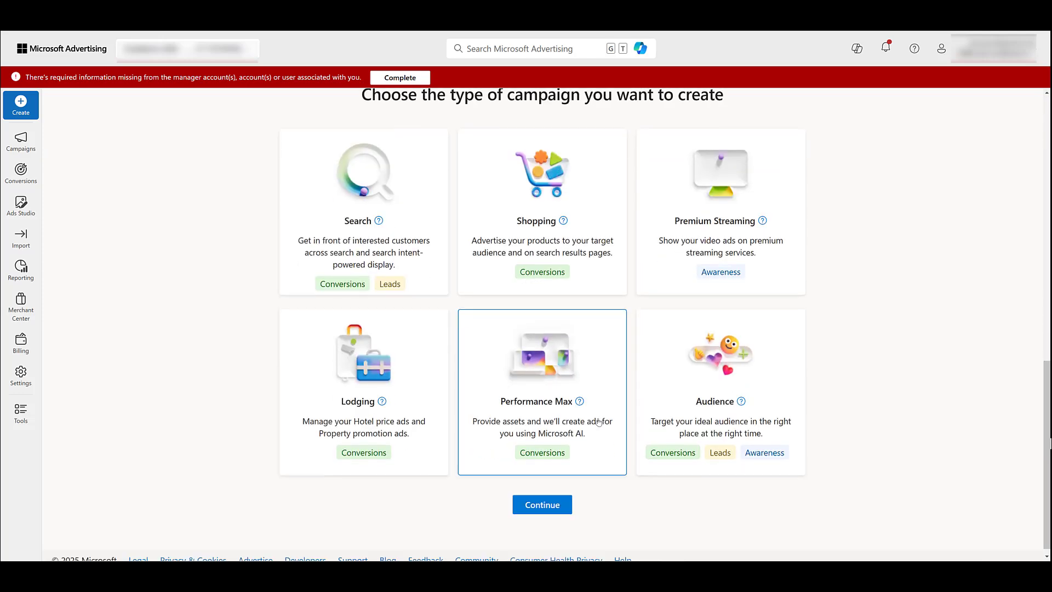
pyautogui.click(553, 495)
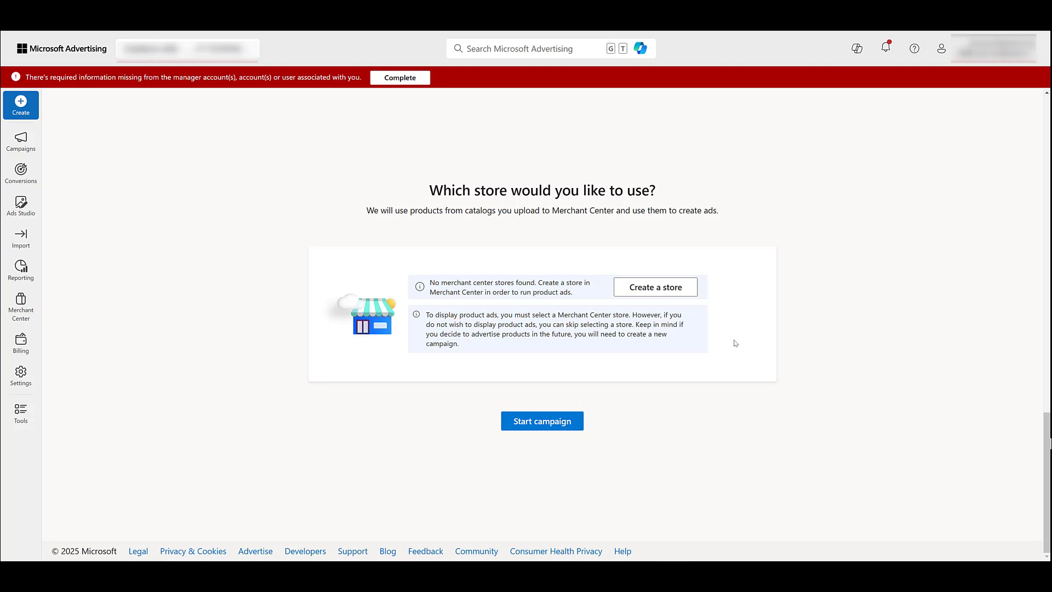
# Start without a Merchant Center store; name the asset group 'LinkedIn Targeting' with final URL paidmediapros.com
pyautogui.click(563, 423)
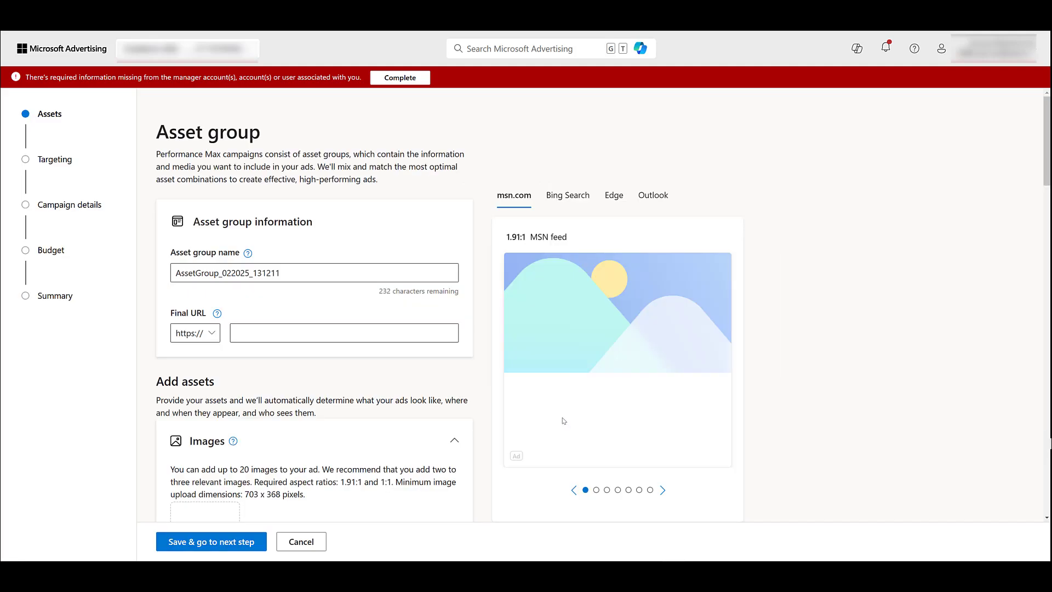
pyautogui.doubleClick(286, 275)
pyautogui.write('LinkedIn Targeting')
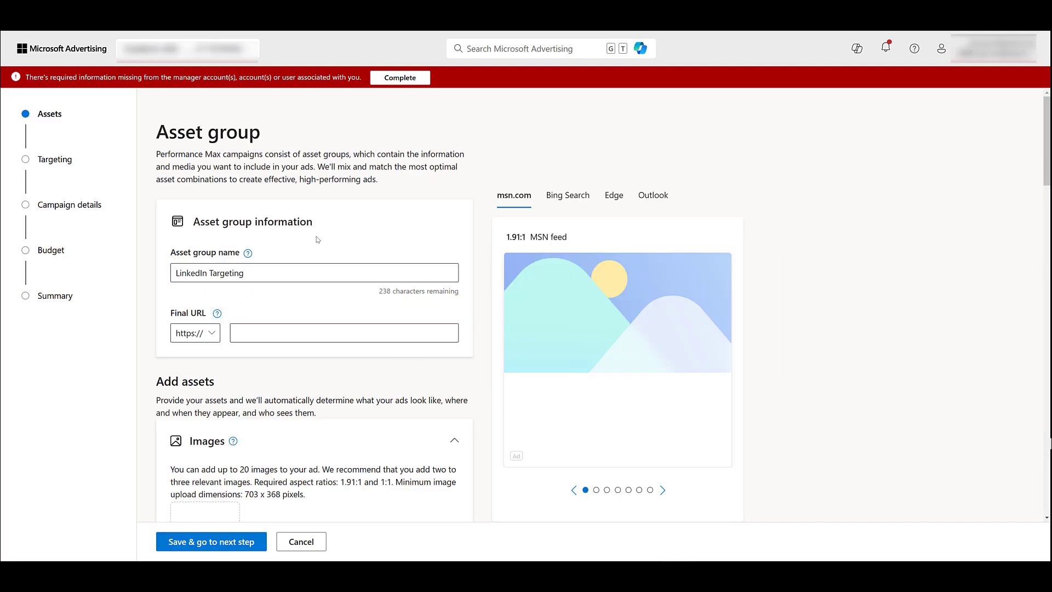
pyautogui.click(274, 335)
pyautogui.write('paidmediapros.com')
# Review the five generated images, the logo and the short headlines
pyautogui.scroll(-3, 275, 336)
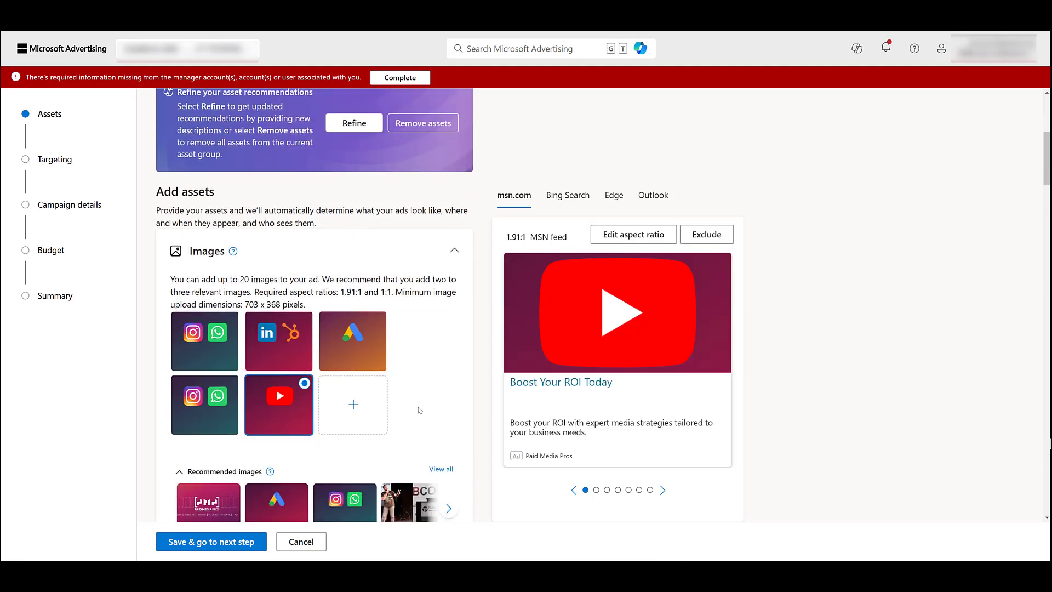
pyautogui.scroll(-1, 421, 409)
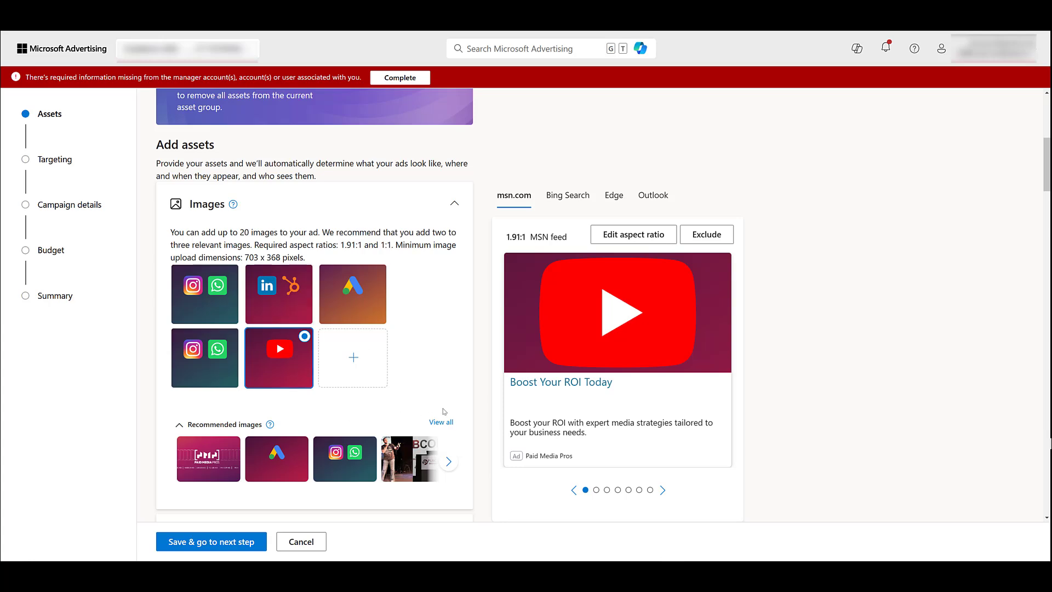
pyautogui.scroll(5, 277, 255)
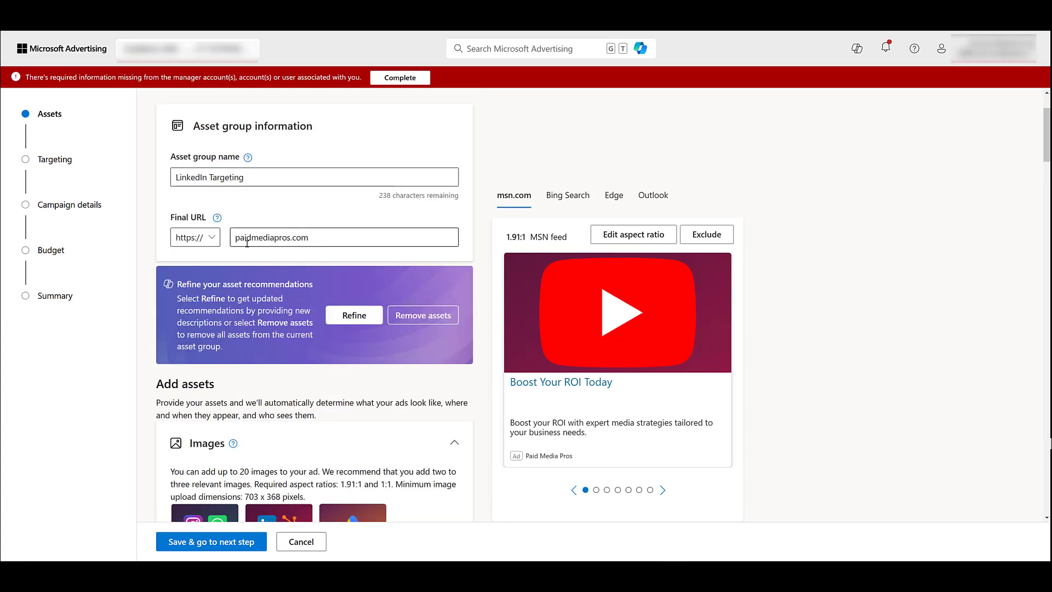
pyautogui.scroll(-7, 278, 256)
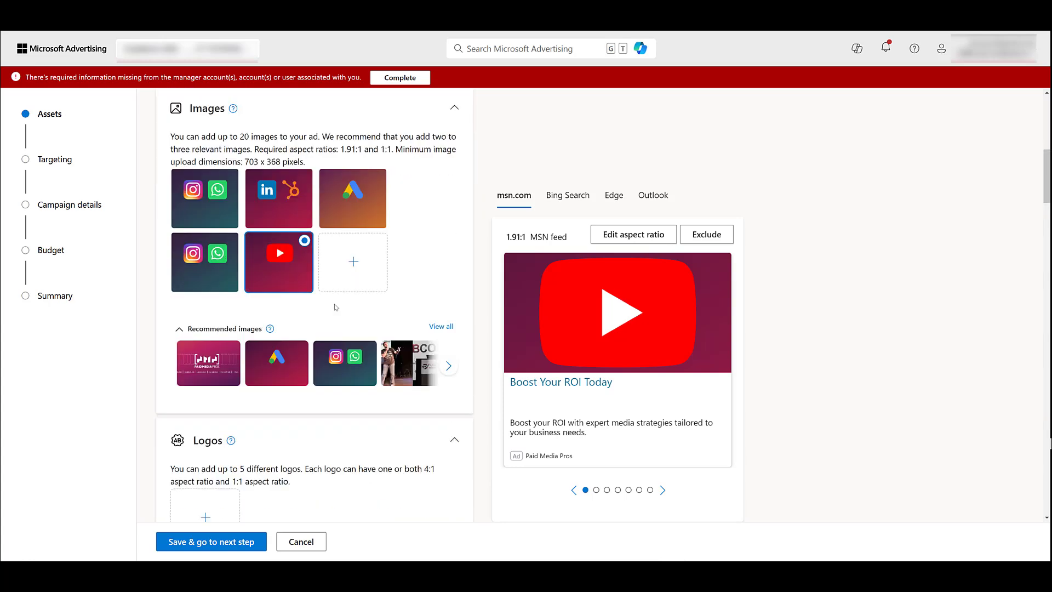
pyautogui.moveTo(282, 282)
pyautogui.scroll(-3, 329, 328)
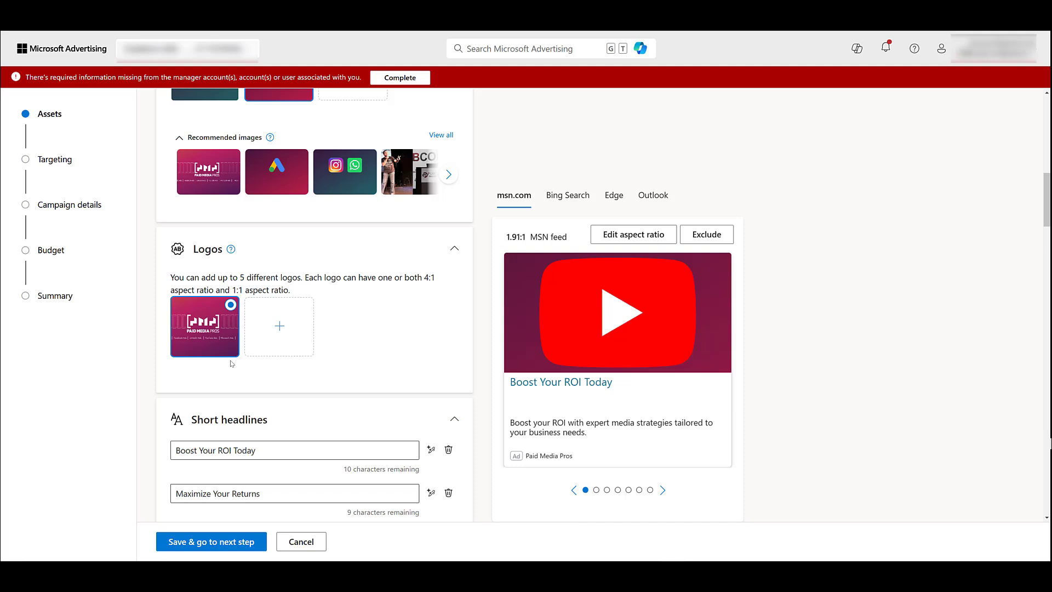
# Check AI suggestions for the first short headline, then collapse the 12 short headlines
pyautogui.scroll(-7, 230, 362)
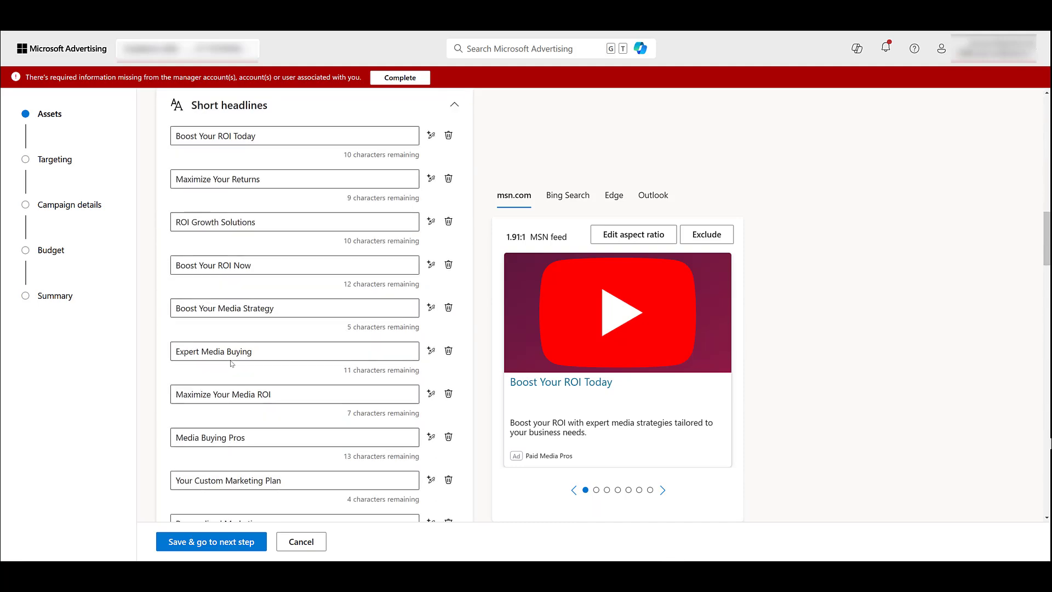
pyautogui.scroll(5, 230, 360)
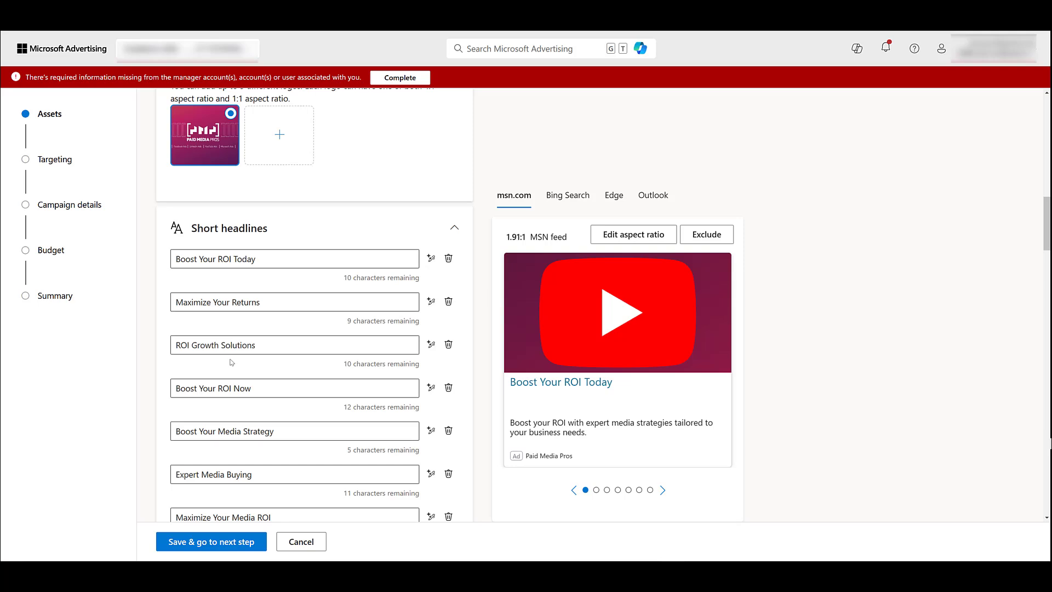
pyautogui.click(432, 258)
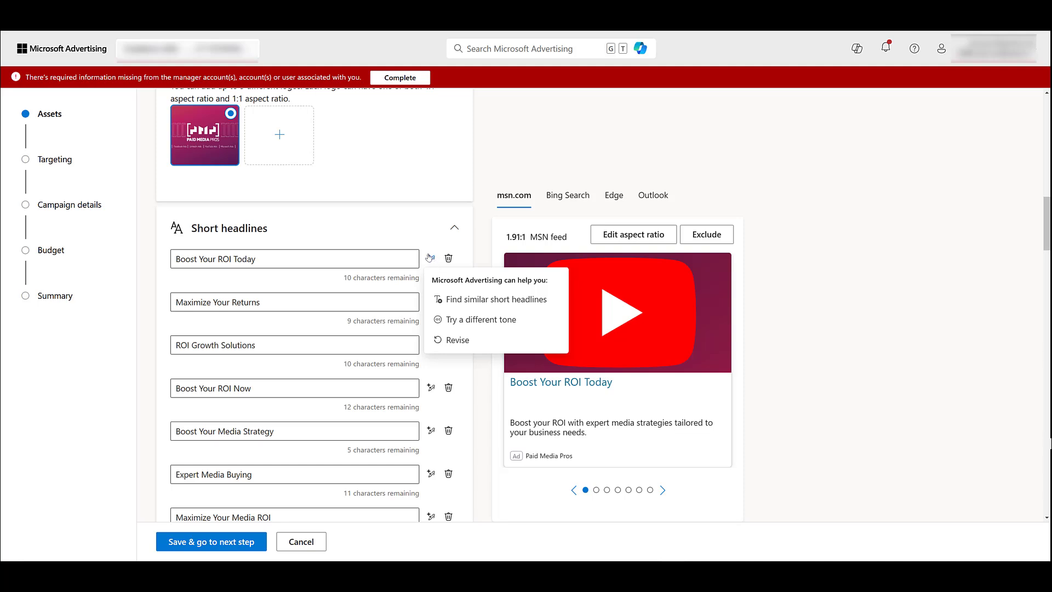
pyautogui.click(352, 221)
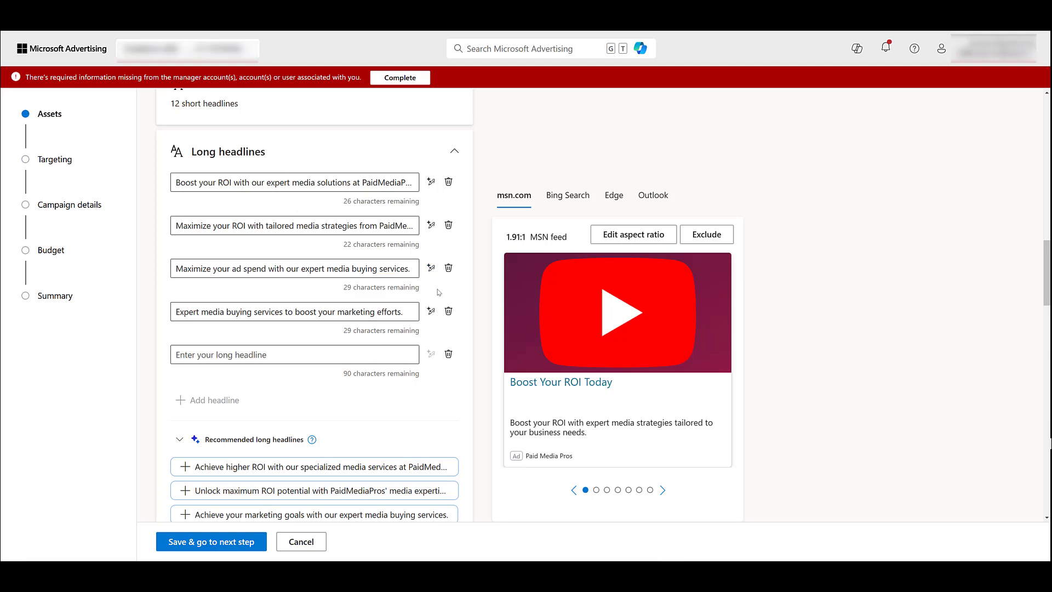
# Review the four long headlines and four descriptions down to Business name
pyautogui.scroll(-2, 286, 298)
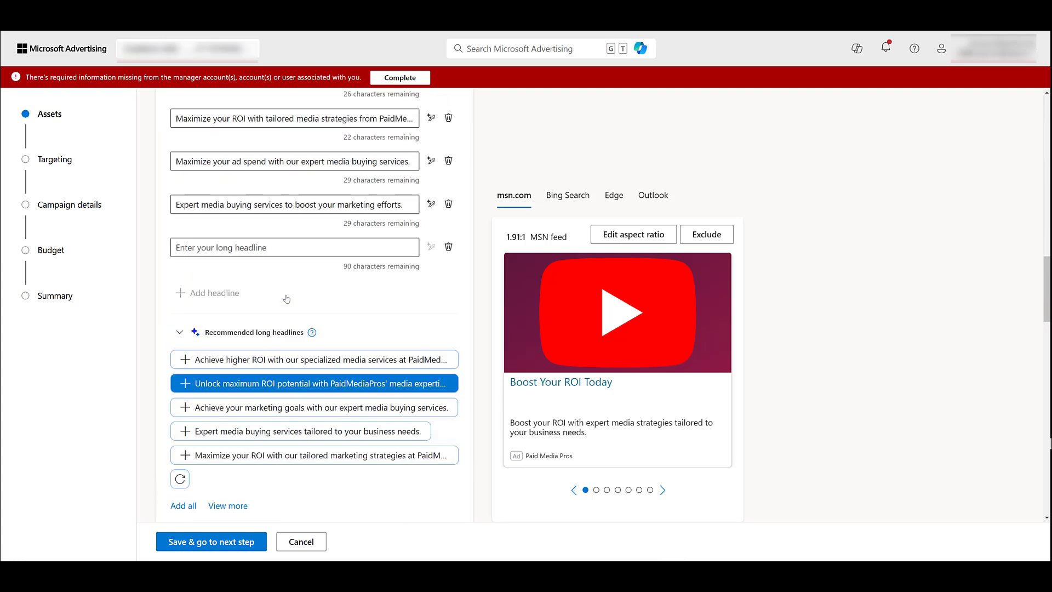
pyautogui.scroll(-5, 286, 297)
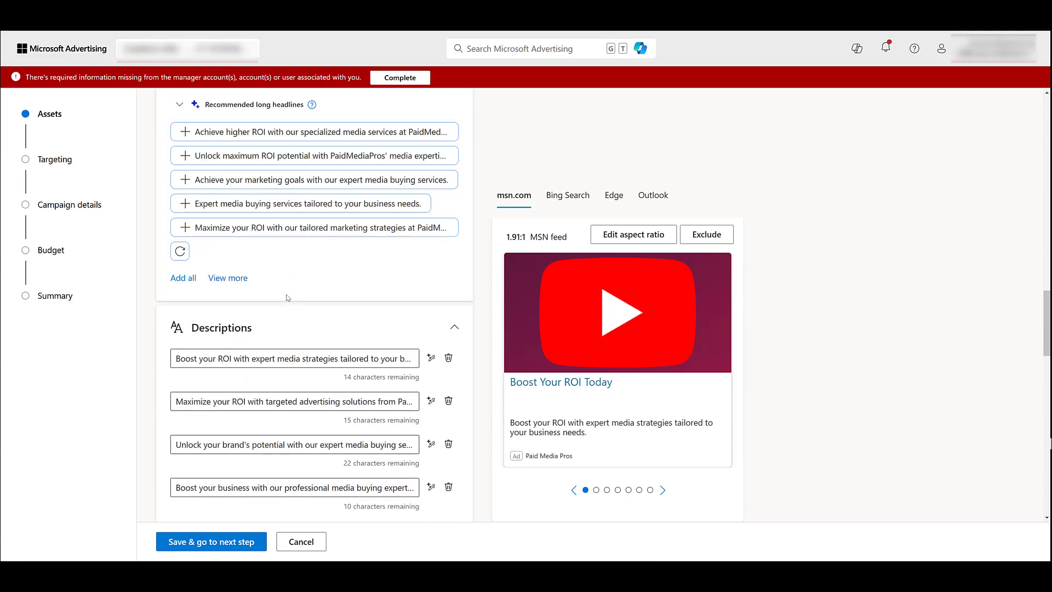
pyautogui.scroll(-3, 286, 297)
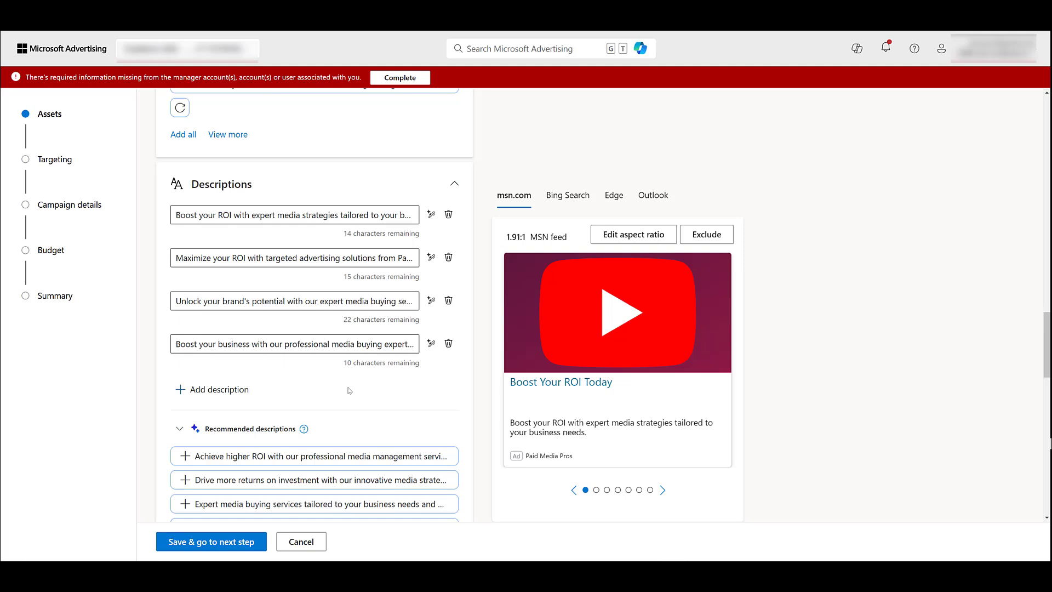
pyautogui.scroll(-8, 349, 390)
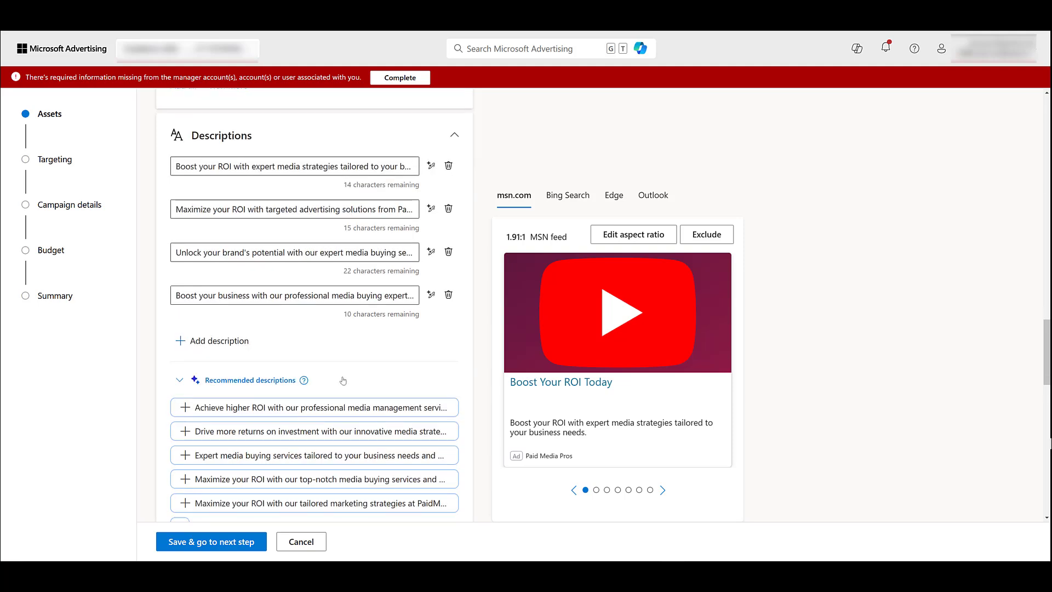
# Keep the call-to-action on Automated and review business name Paid Media Pros and the 2/20/2025 start
pyautogui.scroll(-5, 344, 379)
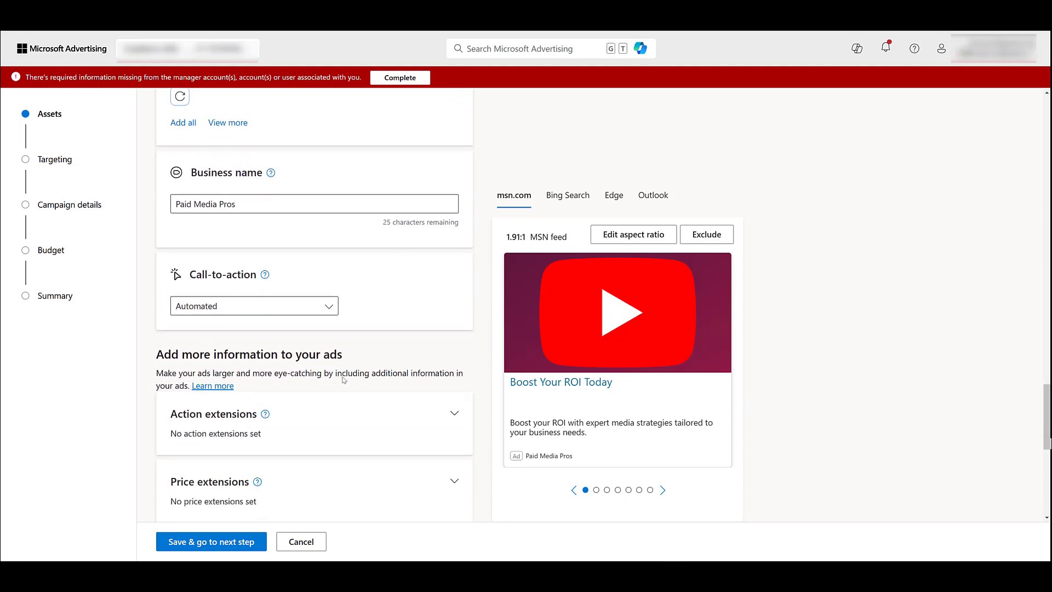
pyautogui.click(320, 219)
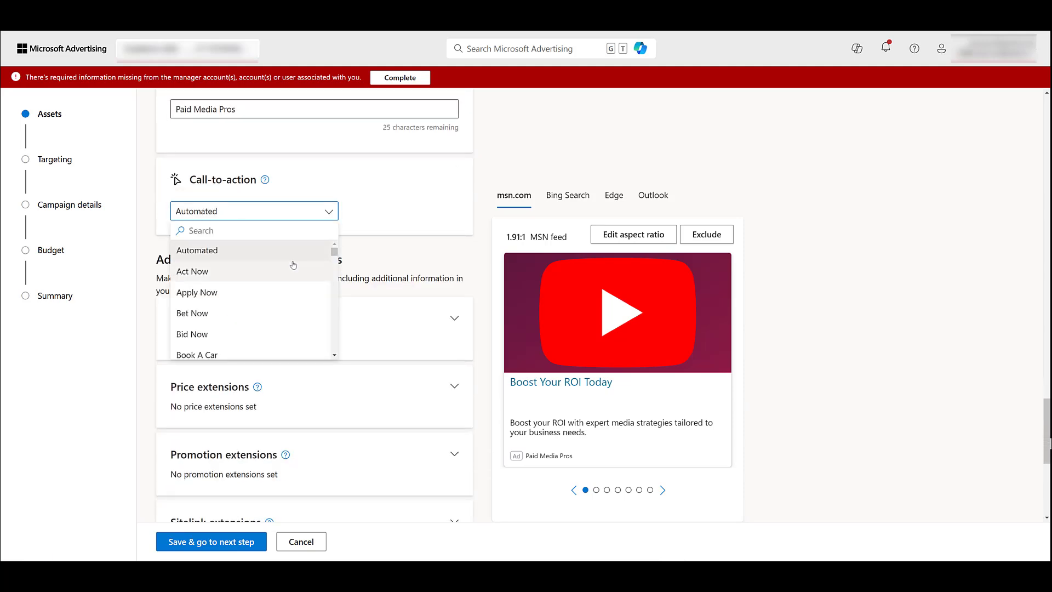
pyautogui.scroll(-3, 293, 265)
pyautogui.scroll(-10, 293, 265)
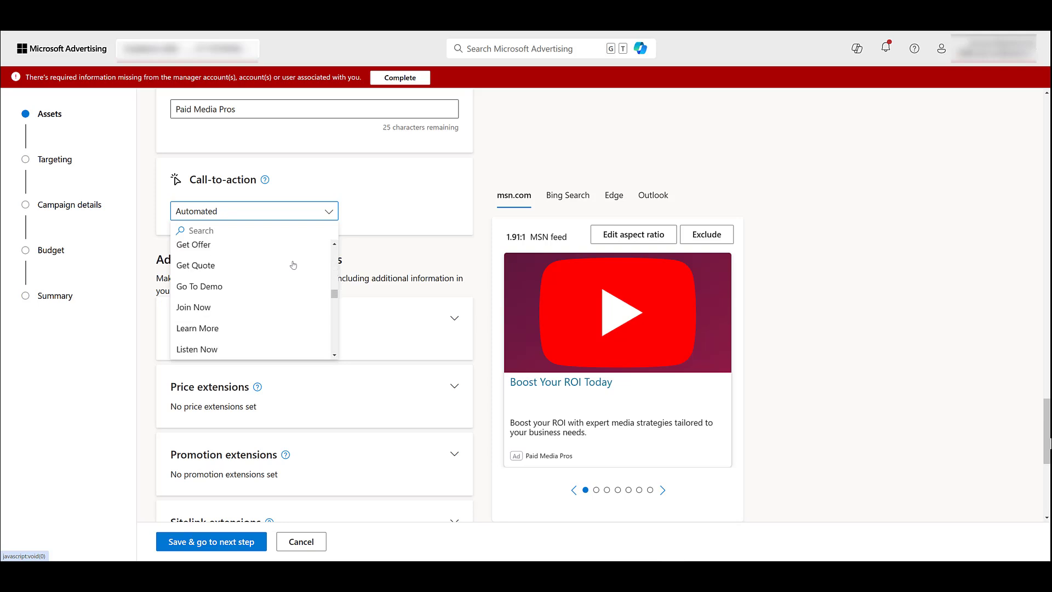
pyautogui.scroll(7, 294, 265)
pyautogui.scroll(5, 293, 265)
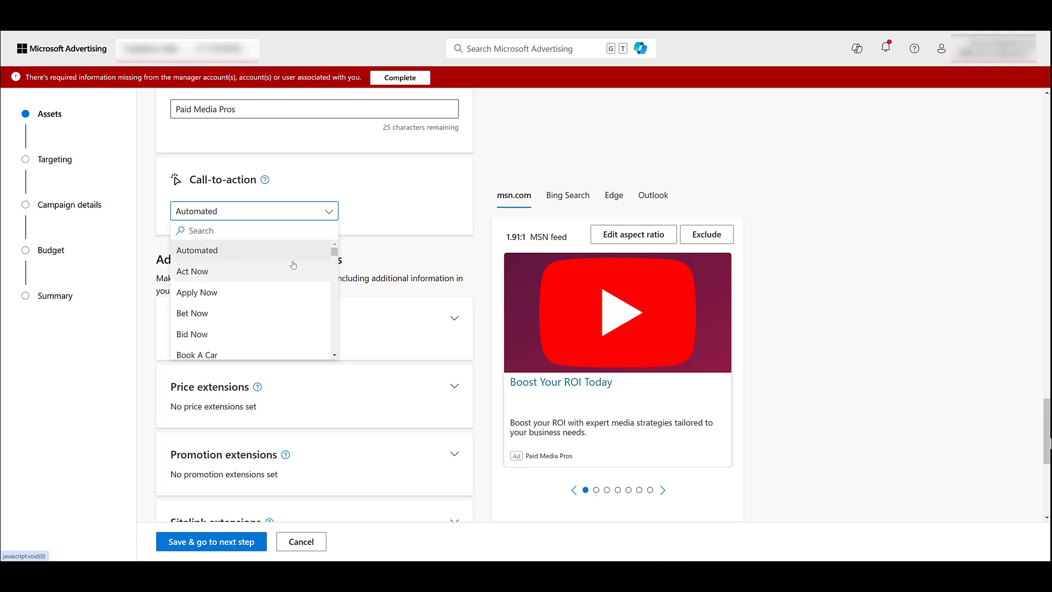
pyautogui.click(235, 253)
pyautogui.scroll(-2, 296, 251)
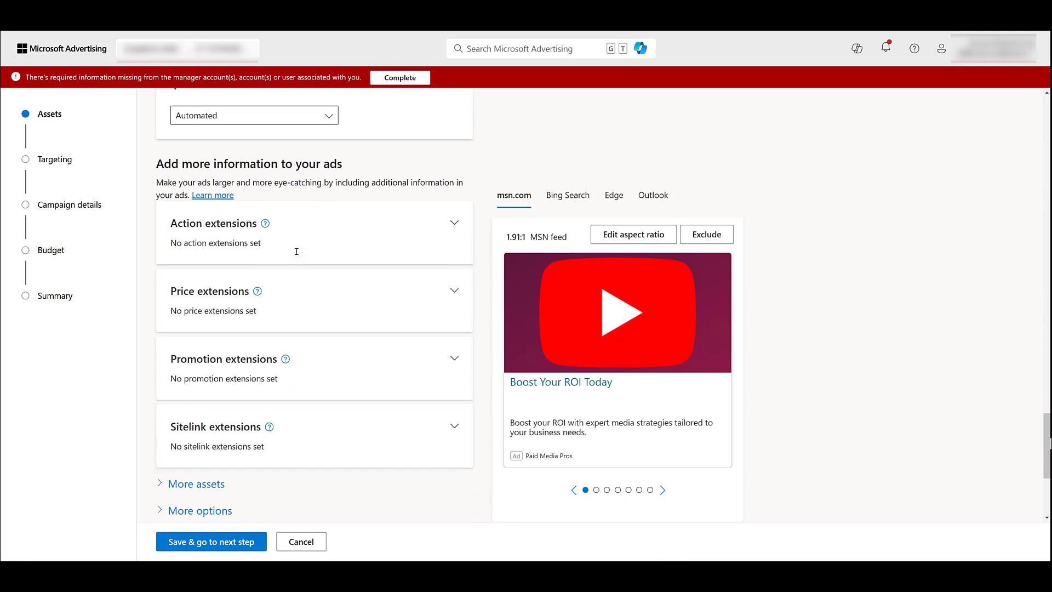
pyautogui.scroll(-2, 297, 252)
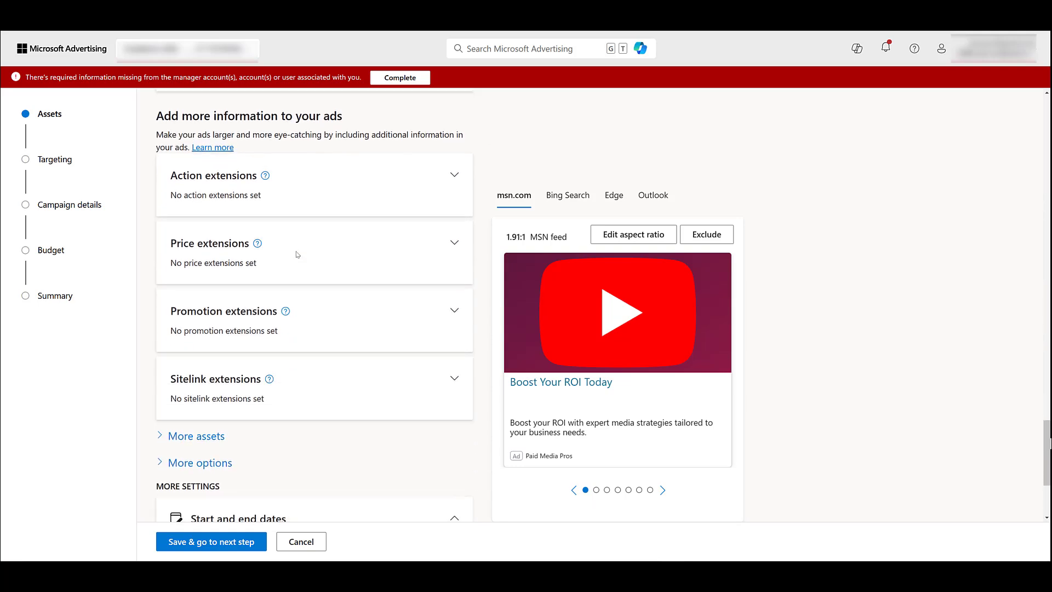
pyautogui.scroll(-3, 296, 253)
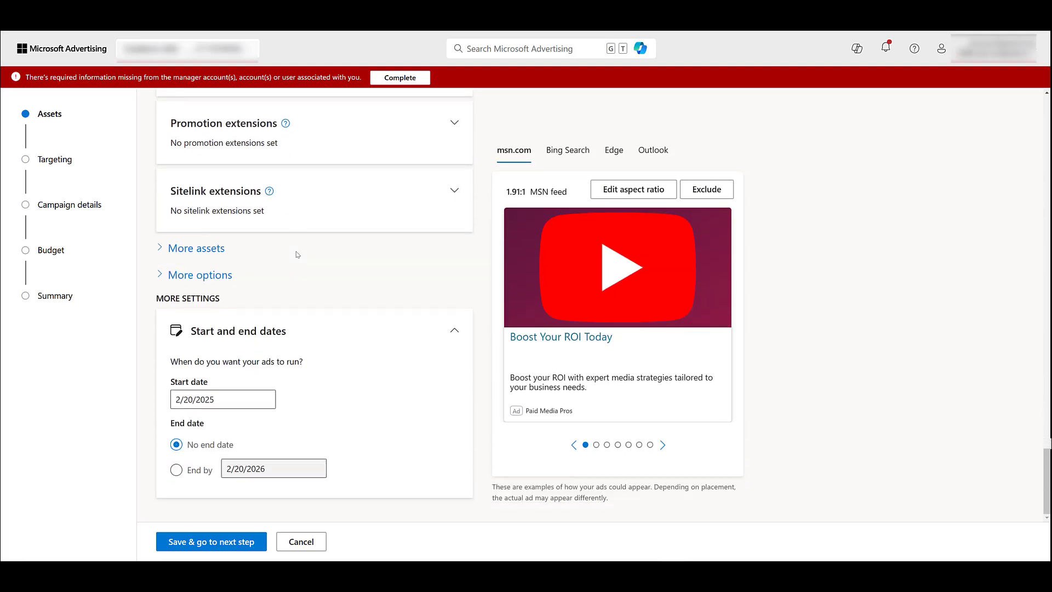
pyautogui.click(231, 542)
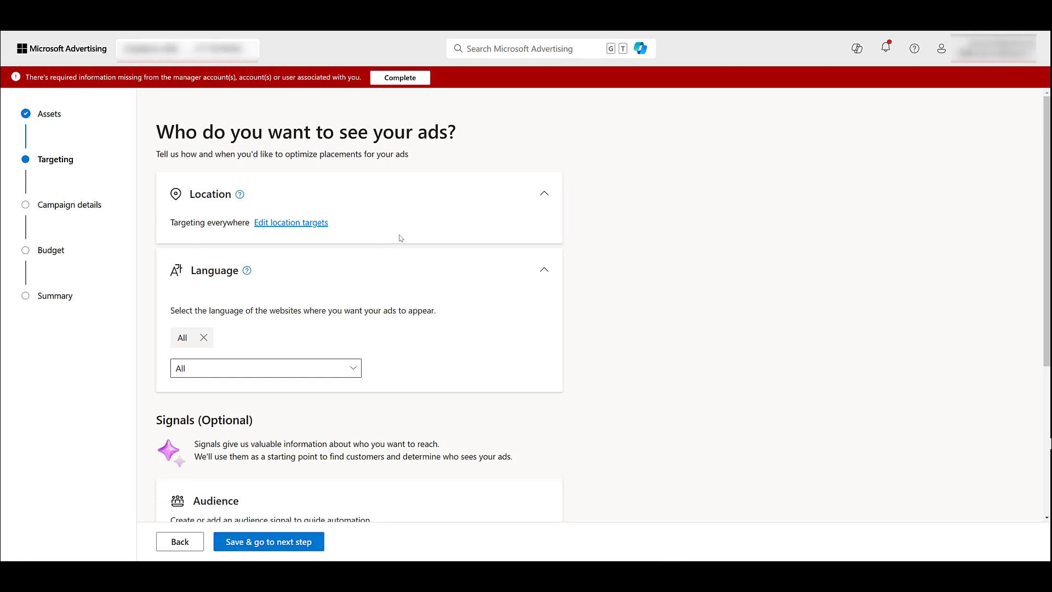
pyautogui.scroll(-1, 281, 326)
pyautogui.scroll(-4, 280, 327)
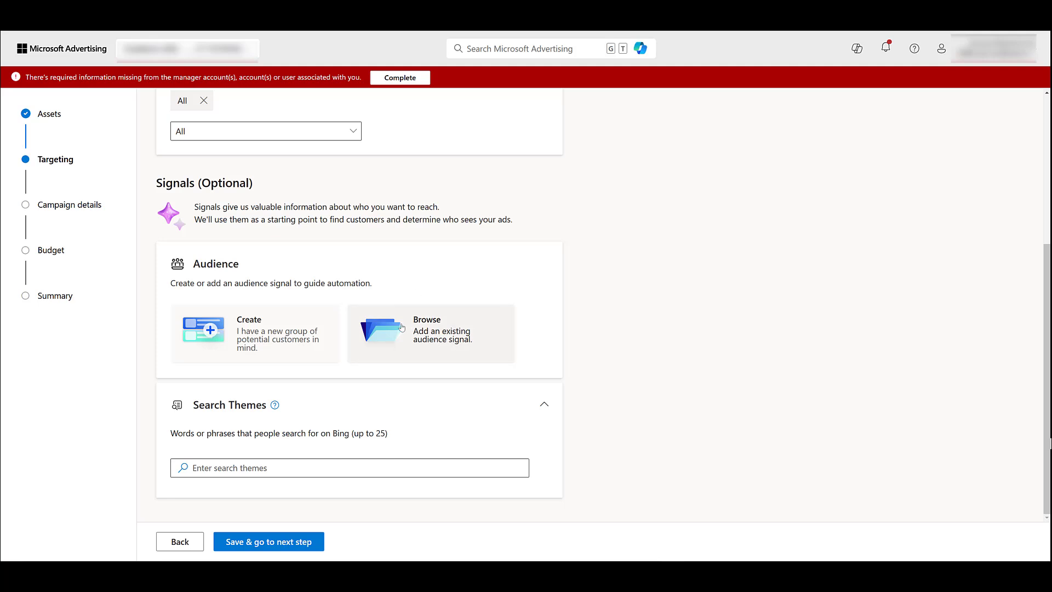
# Create a new audience signal named 'LinkedIn - Company Industry'
pyautogui.click(298, 323)
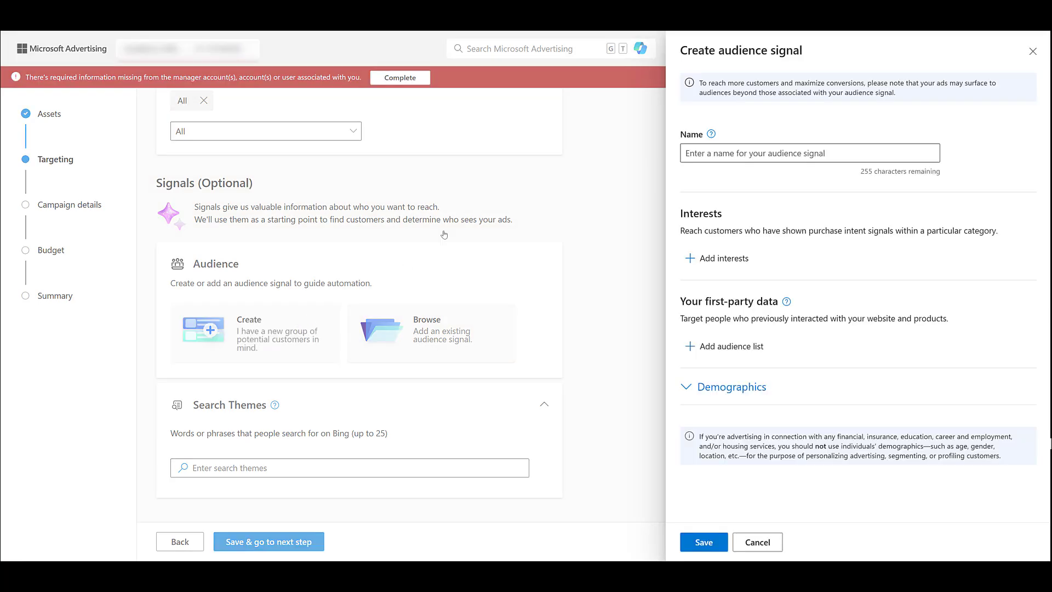
pyautogui.click(706, 153)
pyautogui.write('LinkedIn - Company Industry')
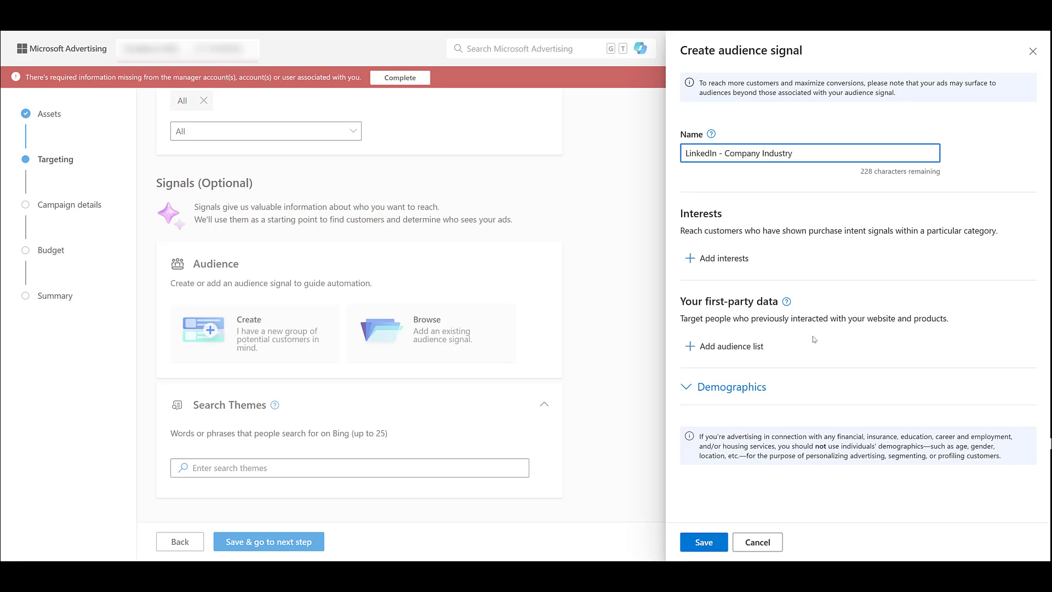
# Under Demographics, expand the Manufacturing industry and target Defense & Space
pyautogui.click(686, 387)
pyautogui.scroll(-1, 685, 391)
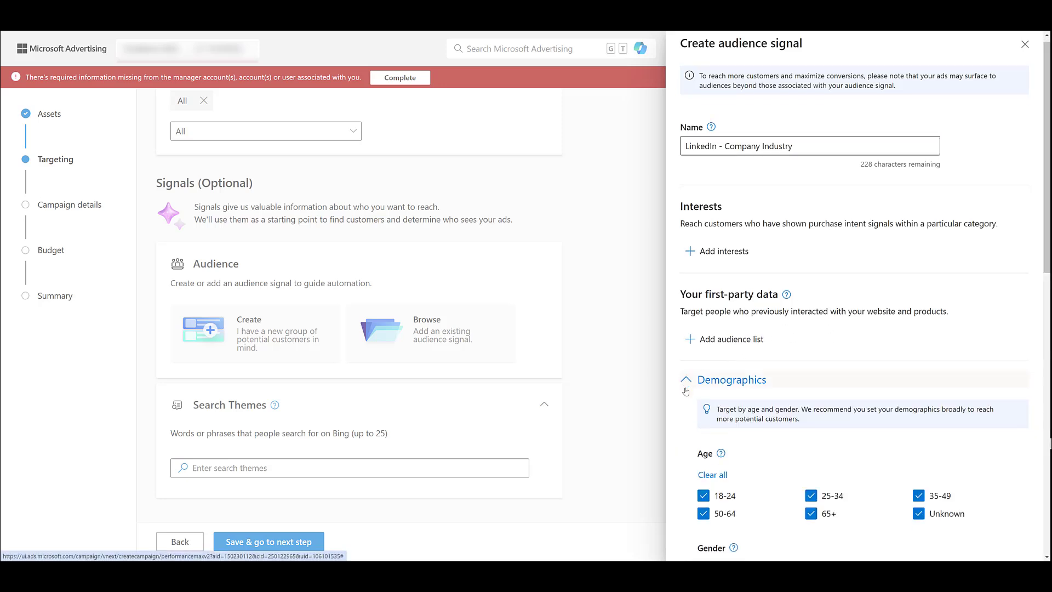
pyautogui.scroll(-7, 685, 390)
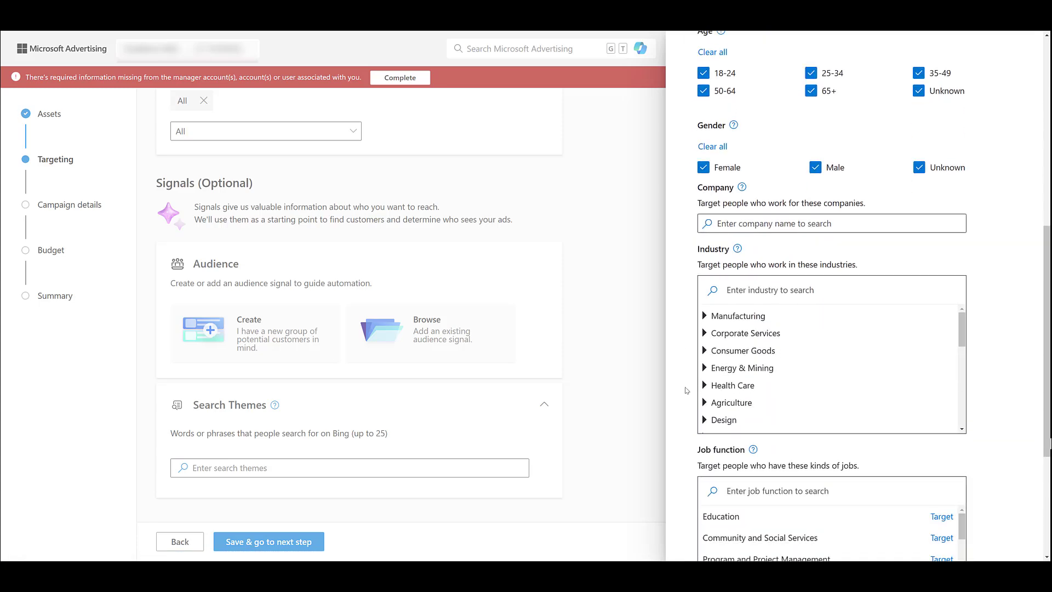
pyautogui.scroll(-1, 686, 390)
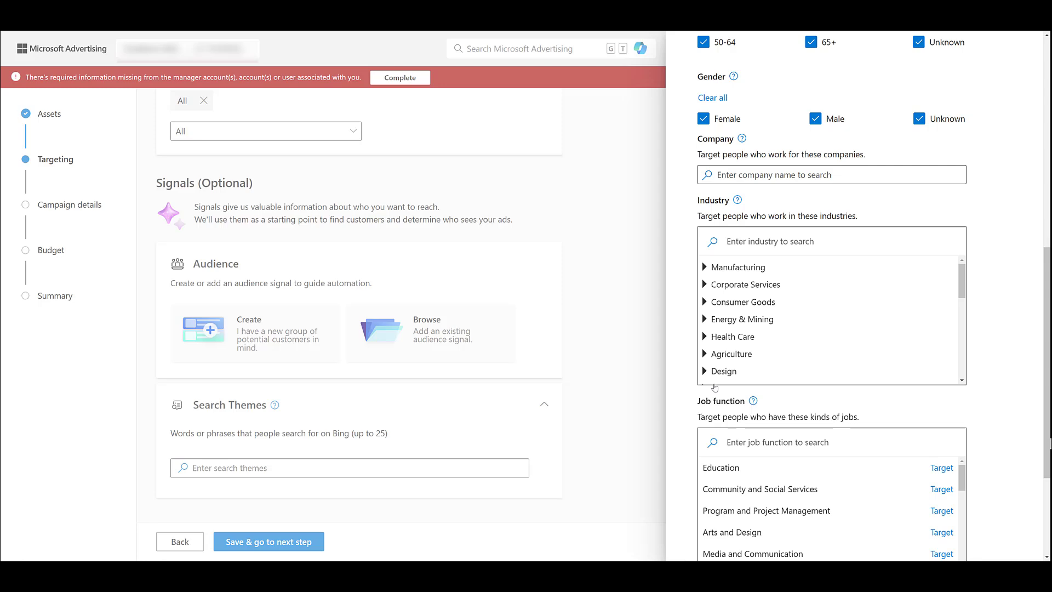
pyautogui.scroll(10, 714, 387)
pyautogui.scroll(-6, 771, 253)
pyautogui.scroll(-5, 771, 252)
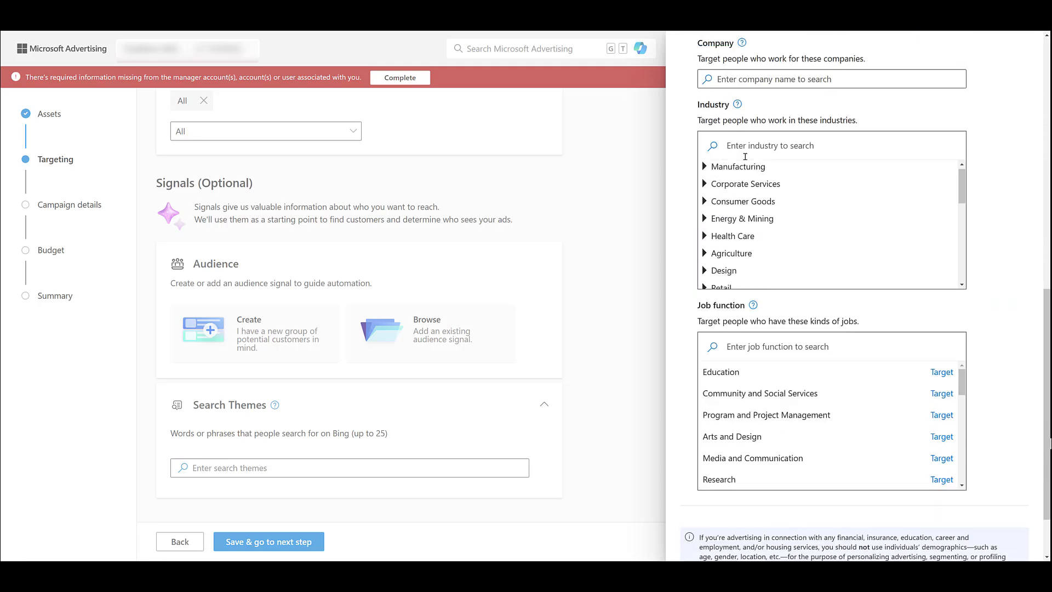
pyautogui.scroll(-5, 771, 239)
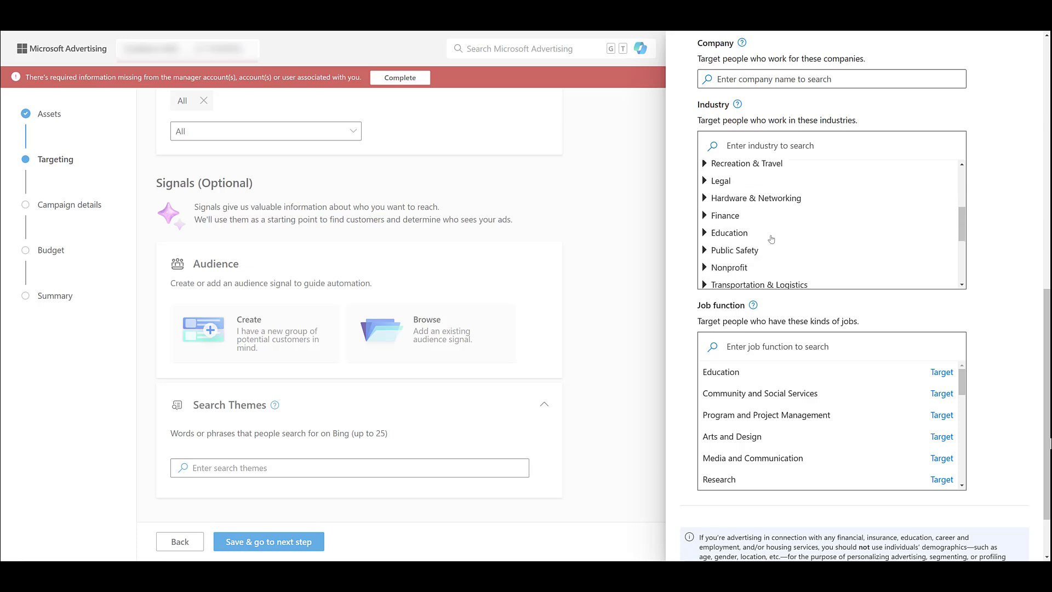
pyautogui.scroll(5, 716, 239)
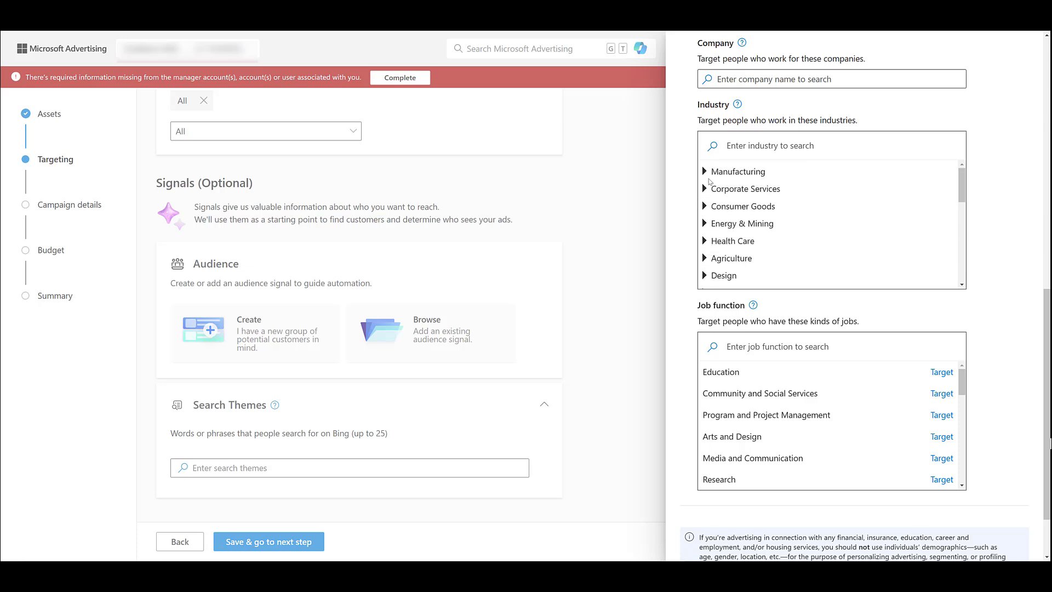
pyautogui.click(704, 175)
pyautogui.scroll(-4, 771, 188)
pyautogui.scroll(-1, 771, 188)
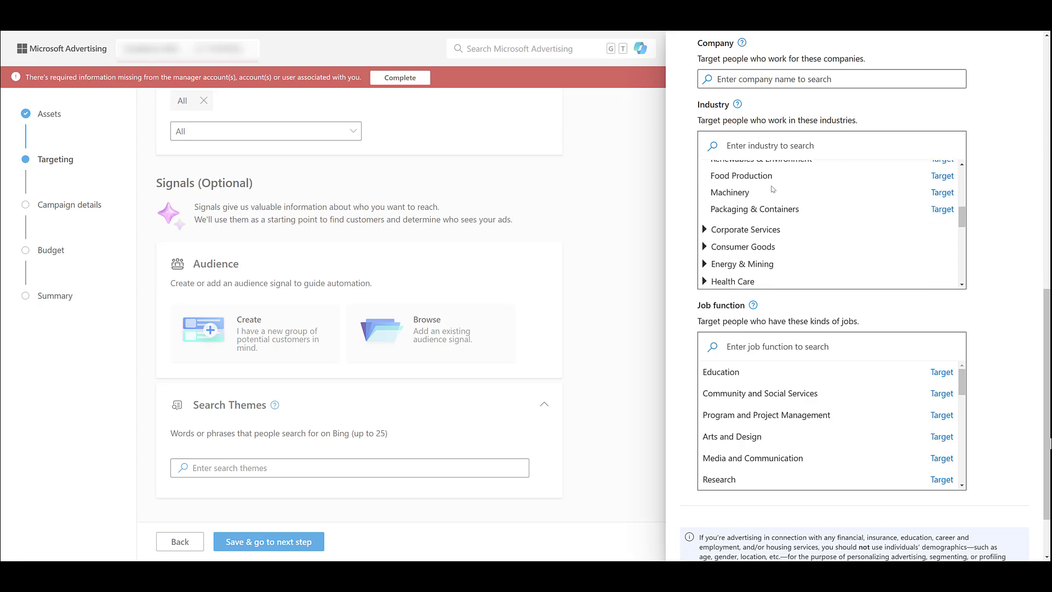
pyautogui.scroll(3, 775, 194)
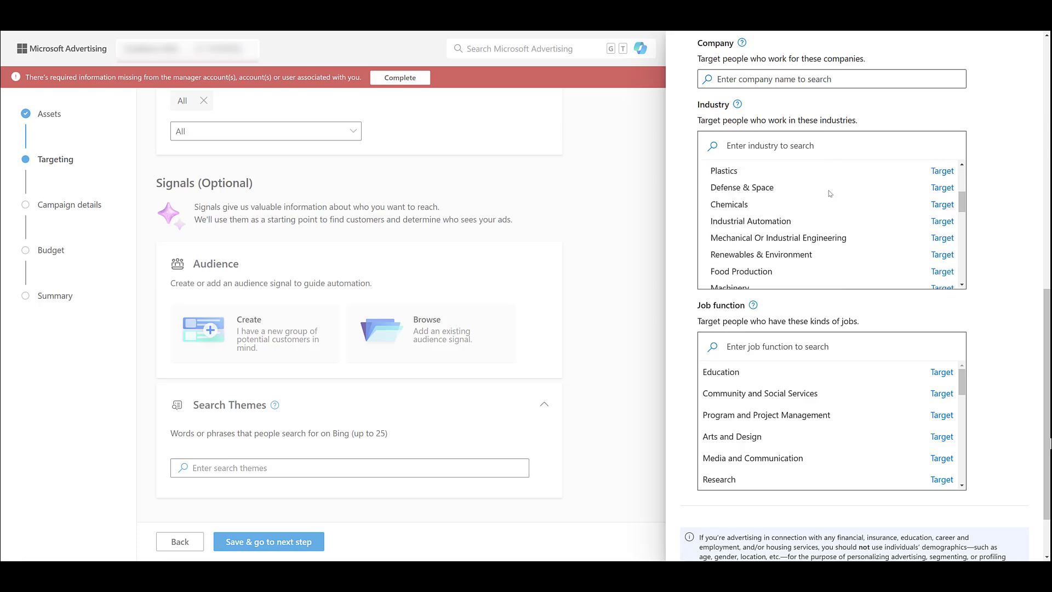
pyautogui.click(942, 187)
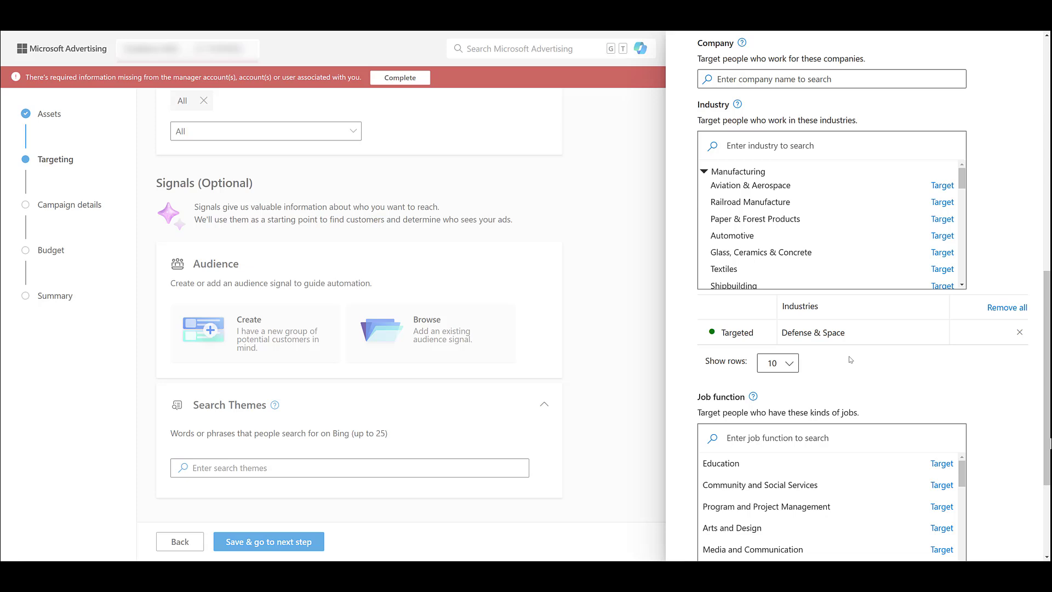
# Remove Defense & Space and search industries for 'auto', 'adver', then 'food'
pyautogui.click(1019, 332)
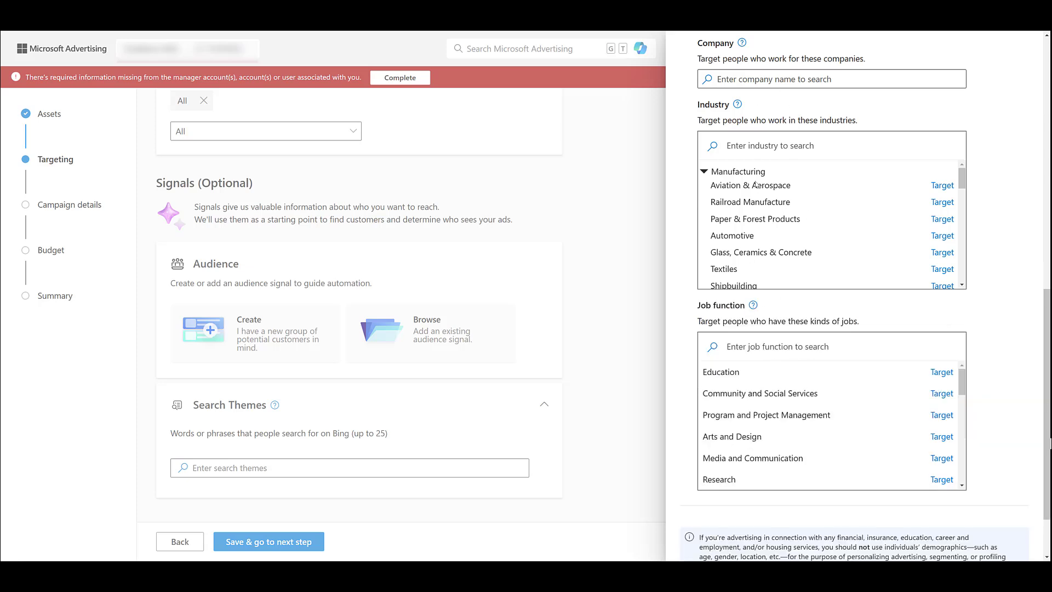
pyautogui.write('auto')
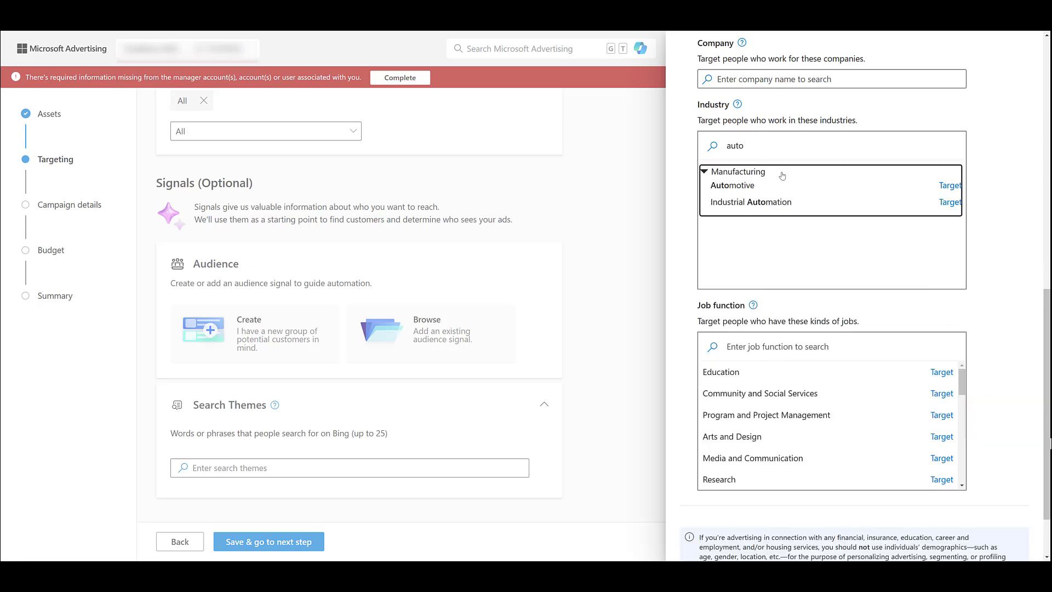
pyautogui.doubleClick(768, 146)
pyautogui.write('adver')
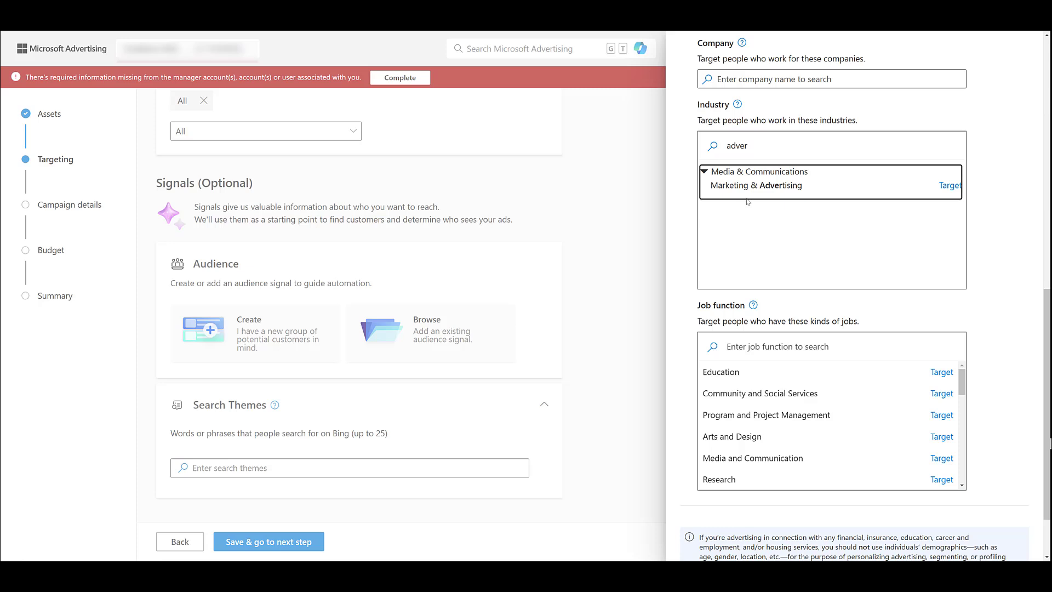
pyautogui.doubleClick(774, 144)
pyautogui.write('food')
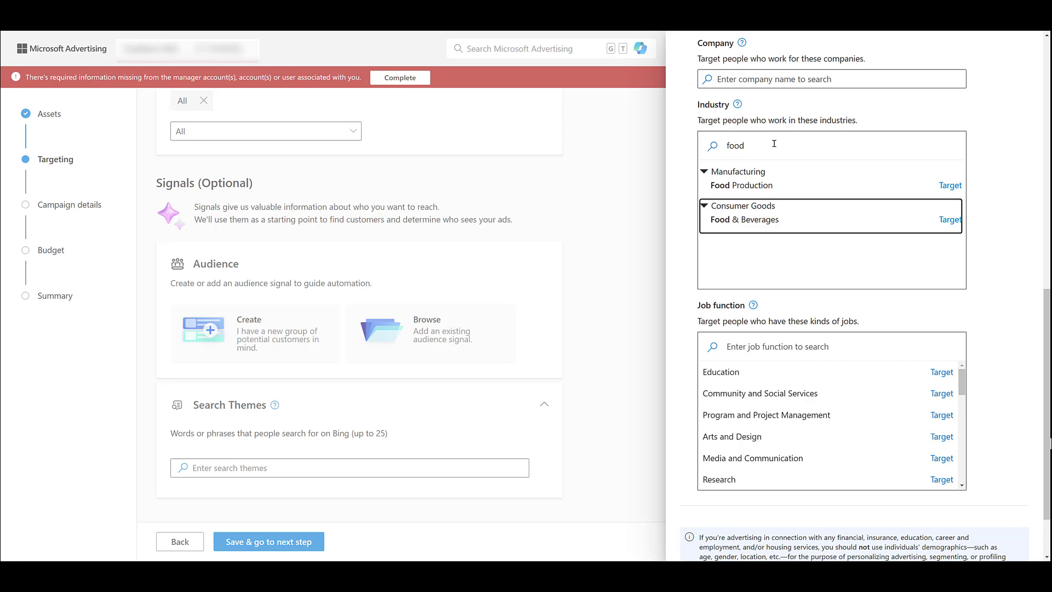
pyautogui.scroll(-2, 794, 249)
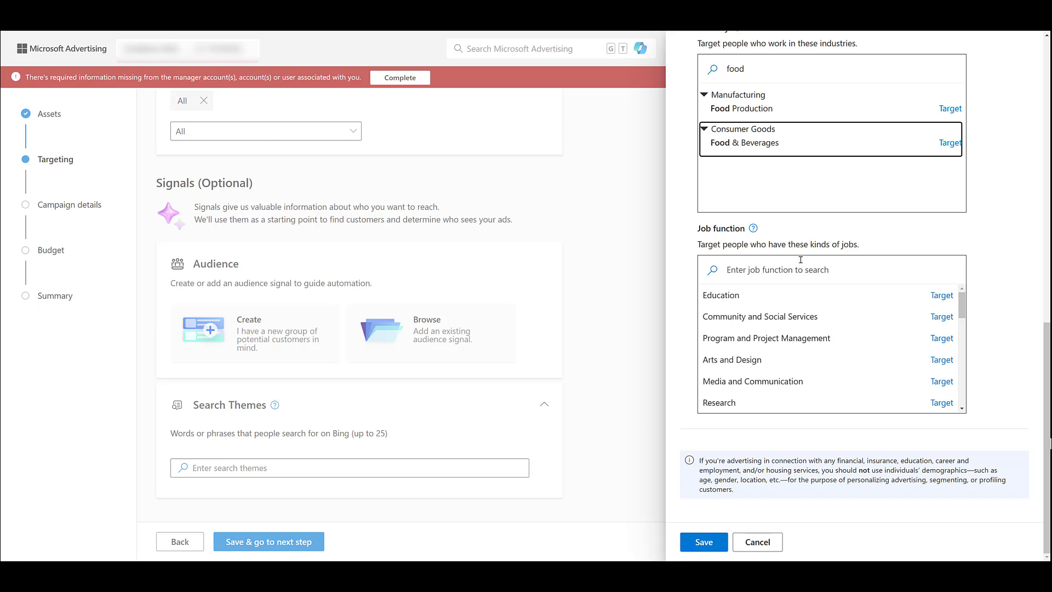
# Browse the Job function list, then return up to the Company section
pyautogui.click(800, 261)
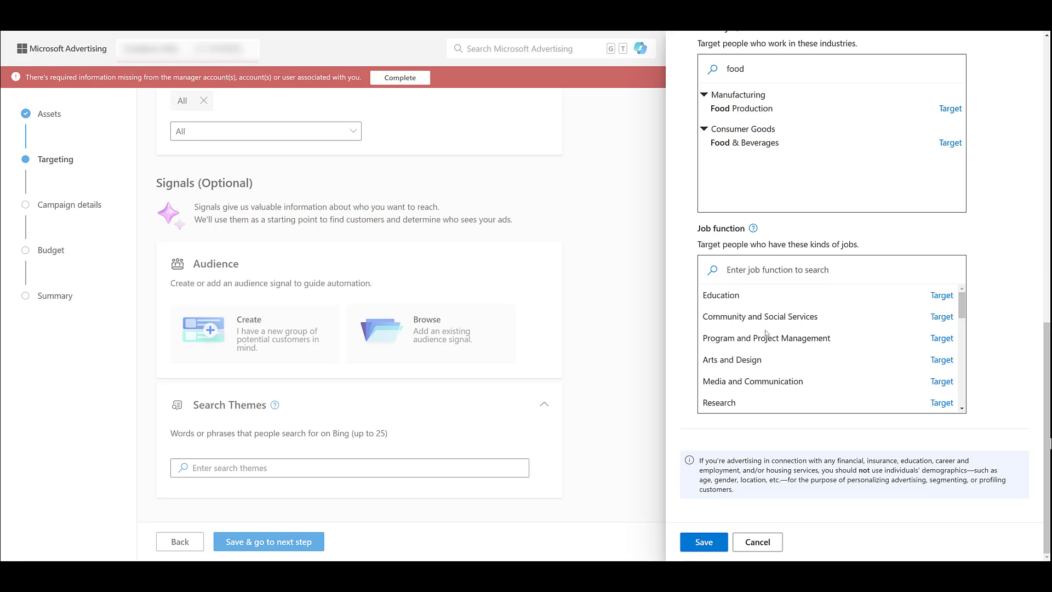
pyautogui.scroll(-5, 765, 332)
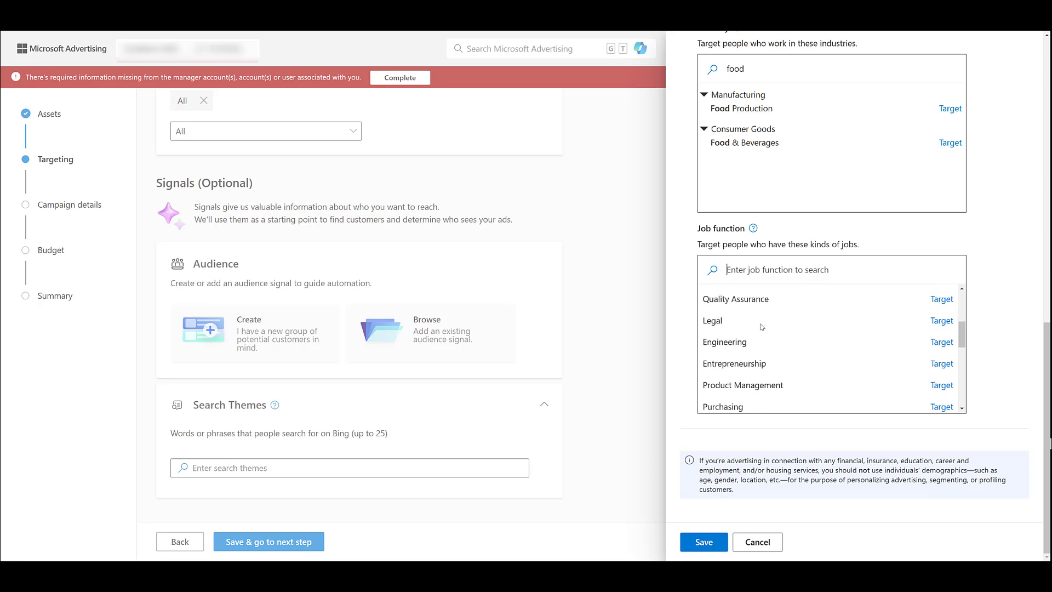
pyautogui.scroll(-5, 762, 327)
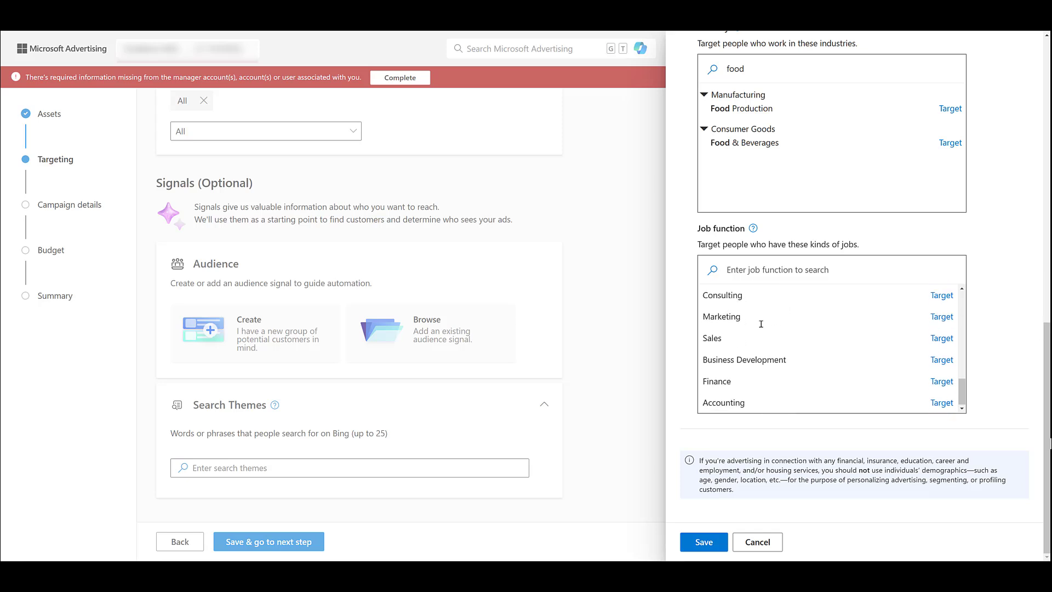
pyautogui.scroll(5, 987, 337)
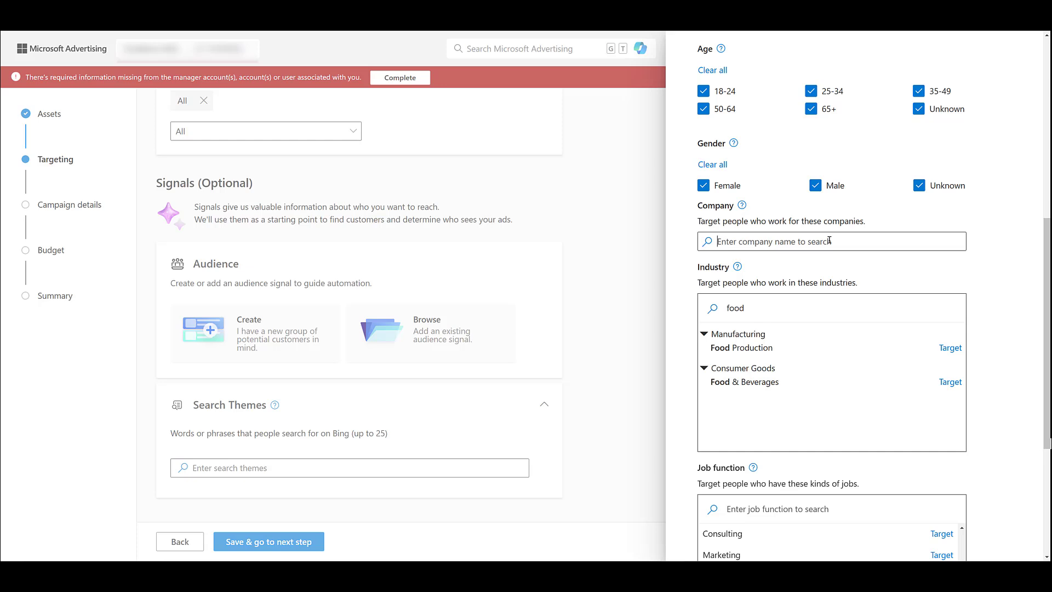
# Search for and target the companies ABB ('abb') and Menards ('menard')
pyautogui.write('abb')
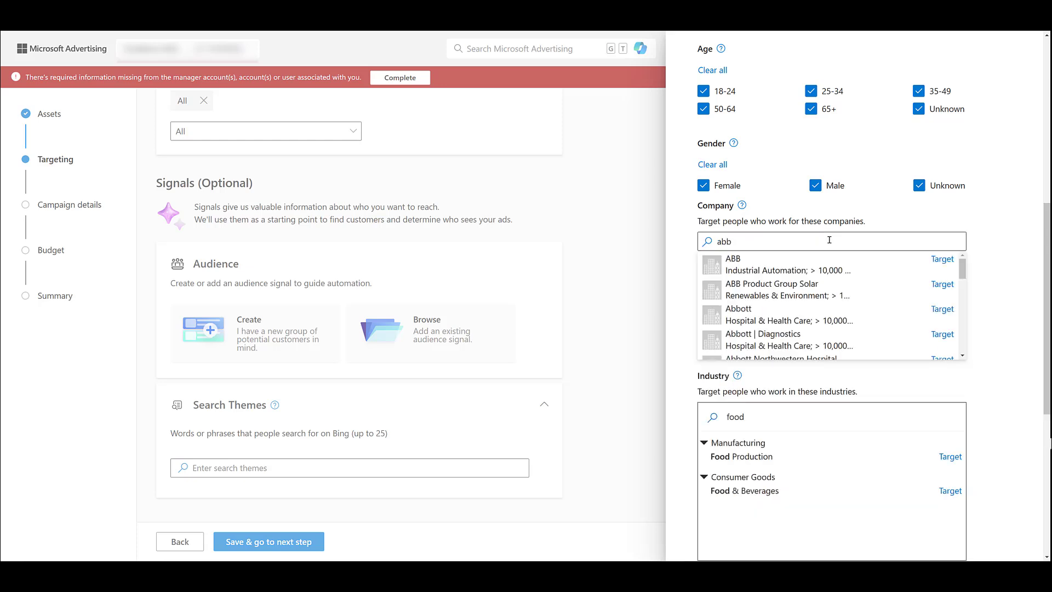
pyautogui.scroll(-5, 805, 268)
pyautogui.scroll(5, 804, 274)
pyautogui.press('Return')
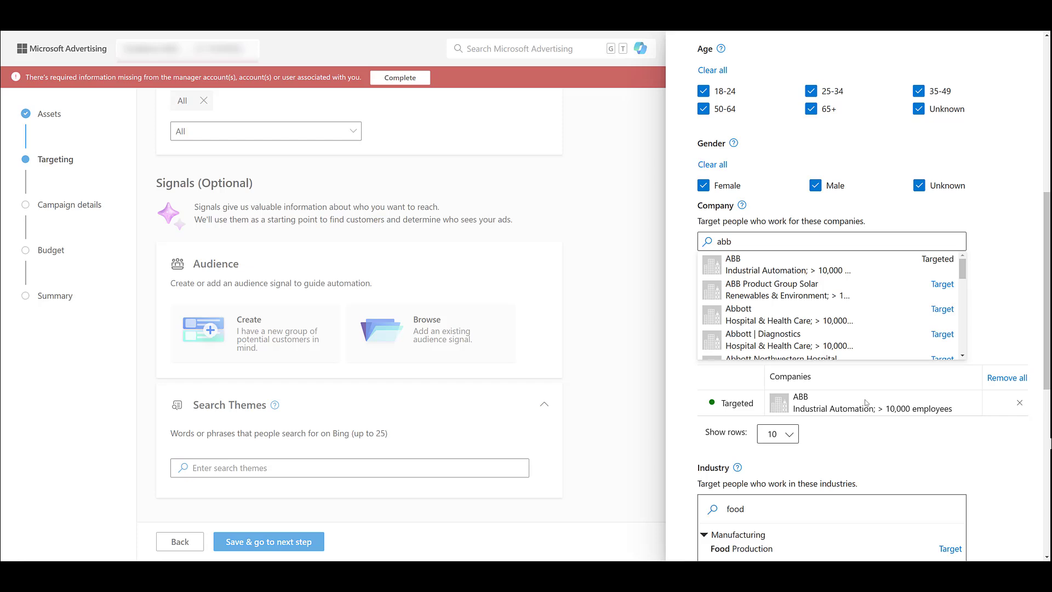
pyautogui.write('menard')
pyautogui.click(952, 263)
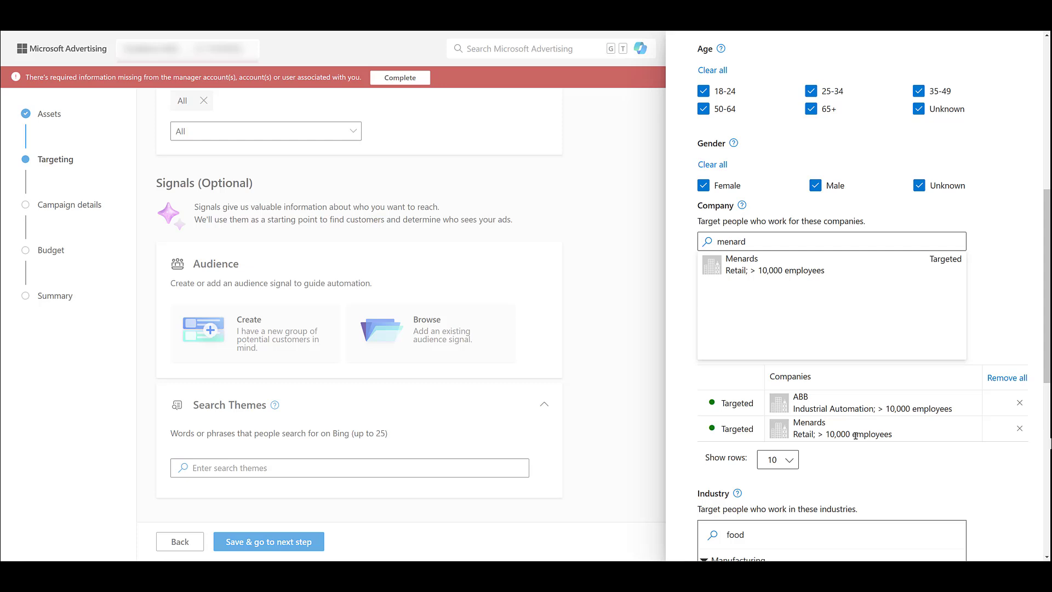
pyautogui.scroll(-8, 855, 436)
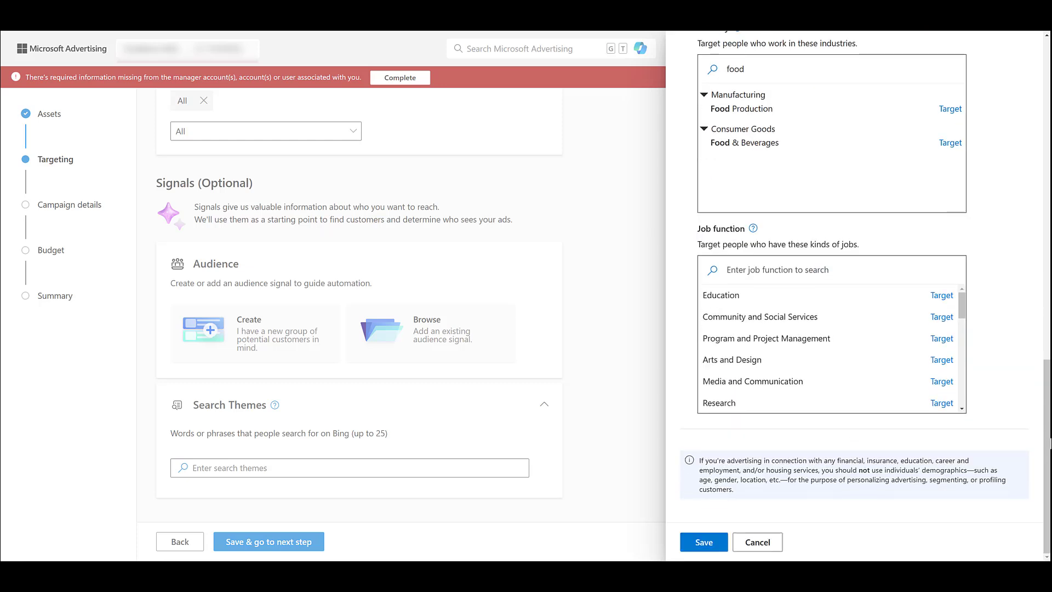
# Save the 'LinkedIn - Company Industry' signal, now listed Ready for all ages and genders
pyautogui.click(703, 541)
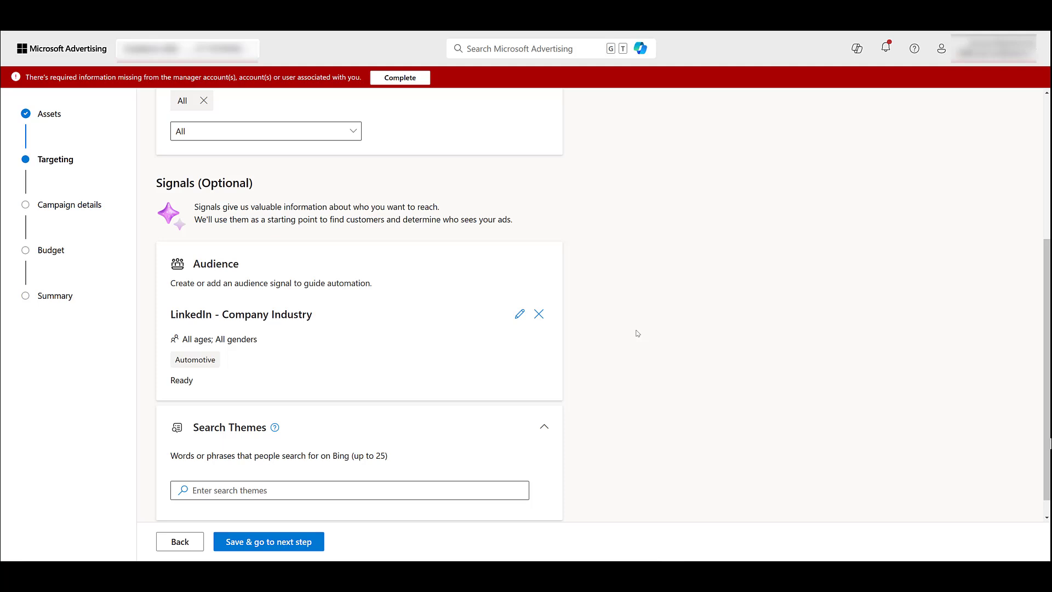
pyautogui.scroll(-1, 415, 353)
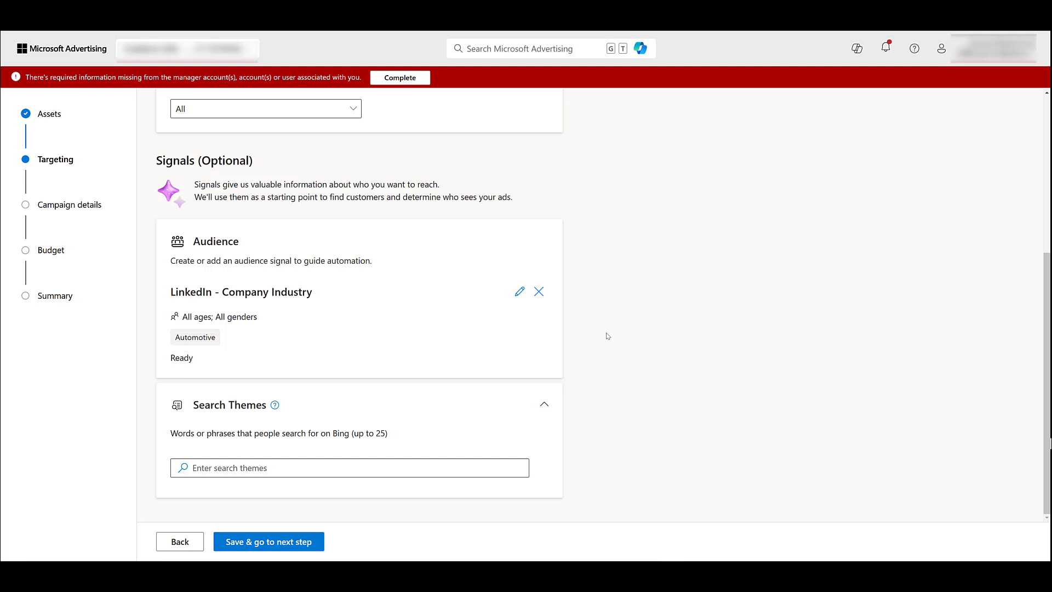
# Save the targeting step and continue to the campaign details
pyautogui.click(320, 534)
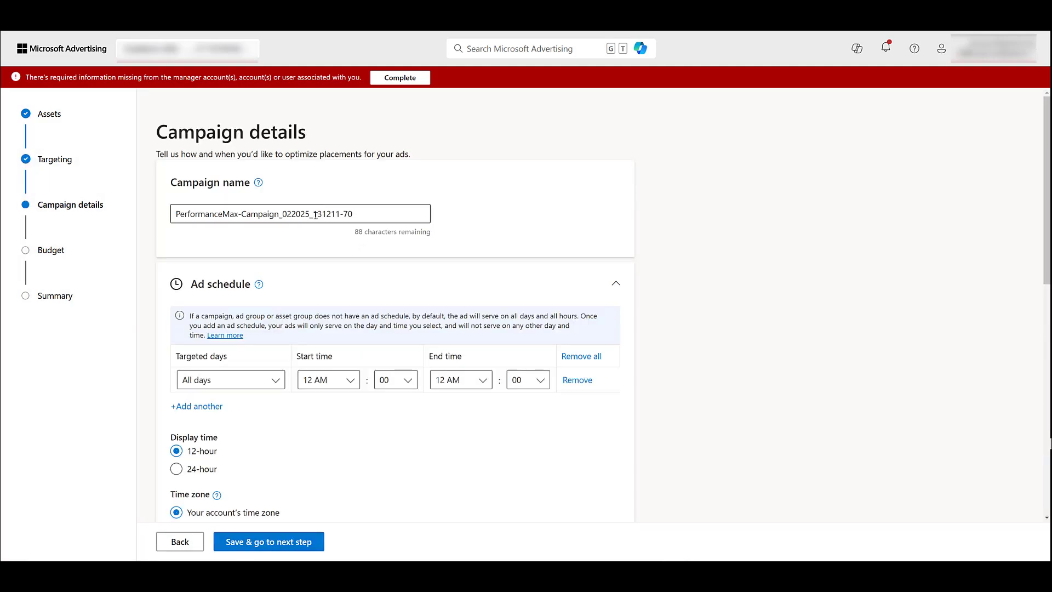
pyautogui.scroll(-5, 315, 214)
pyautogui.scroll(-2, 316, 215)
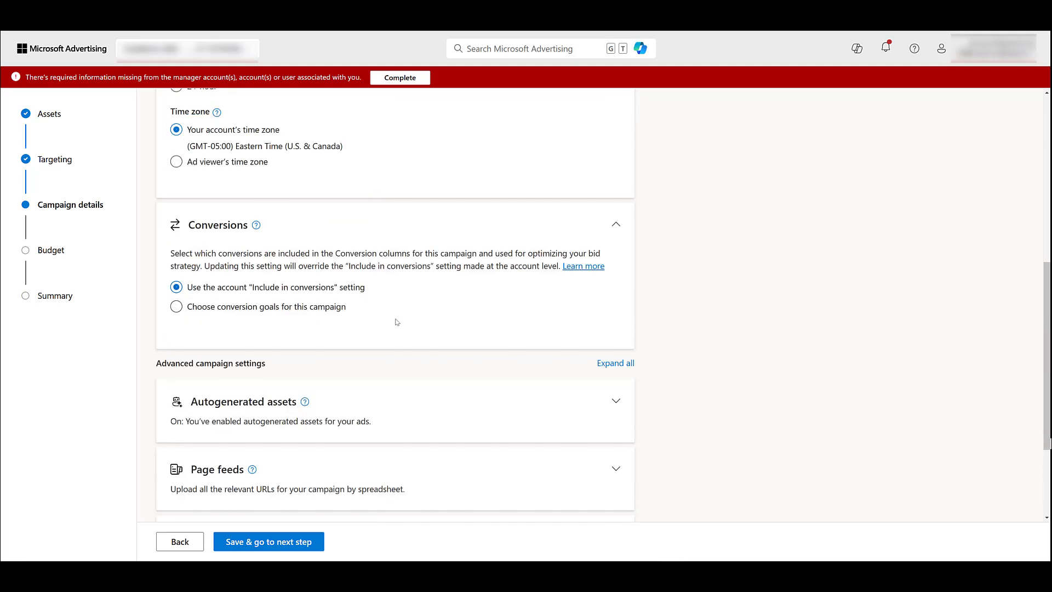
pyautogui.scroll(-3, 397, 322)
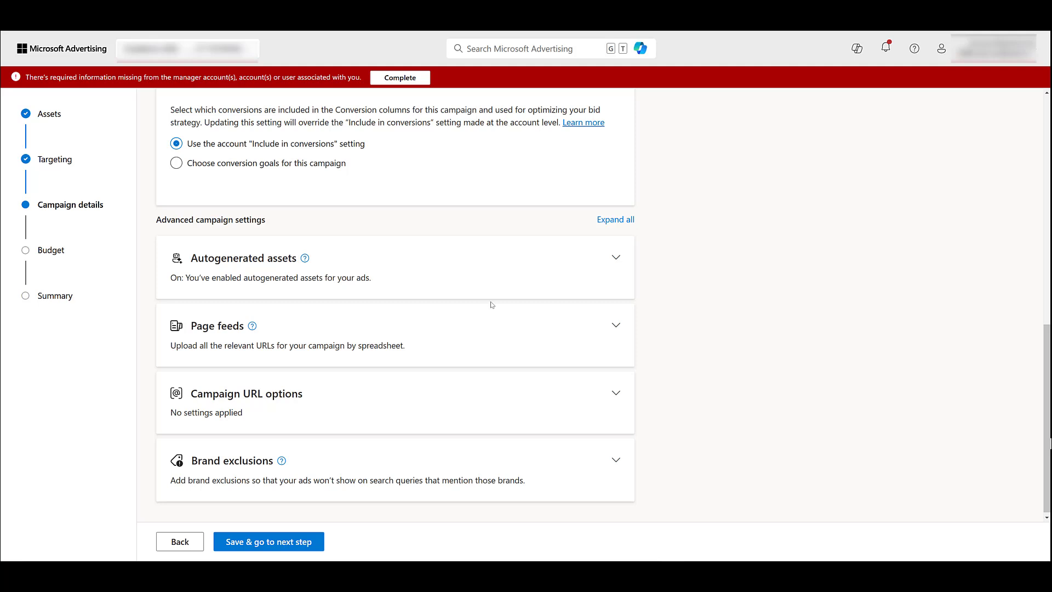
# Turn off autogenerated Text Assets, Image Assets and Final URLs
pyautogui.click(617, 257)
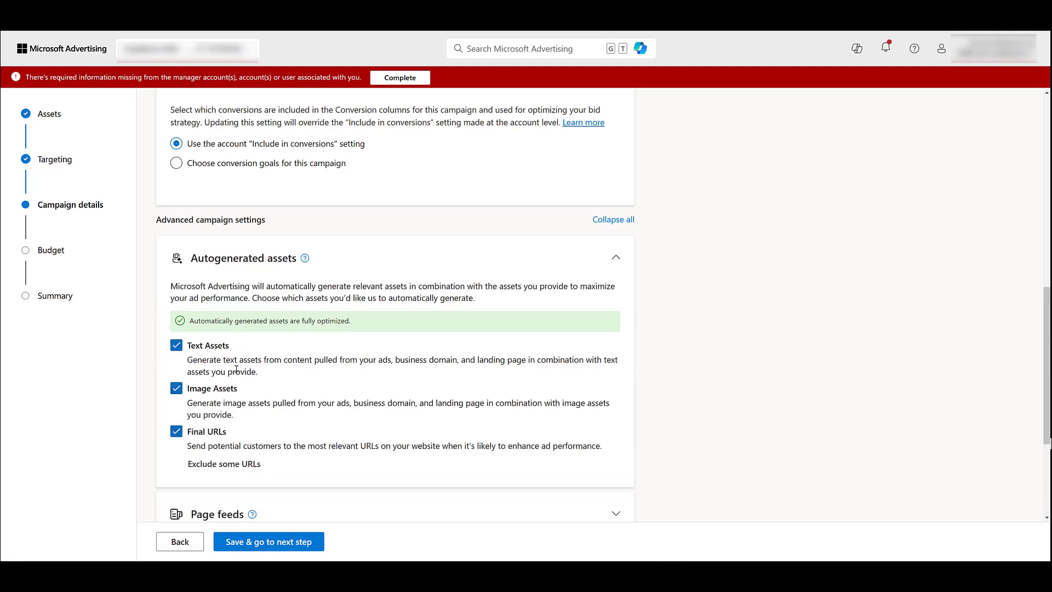
pyautogui.click(176, 345)
pyautogui.click(176, 388)
pyautogui.click(212, 433)
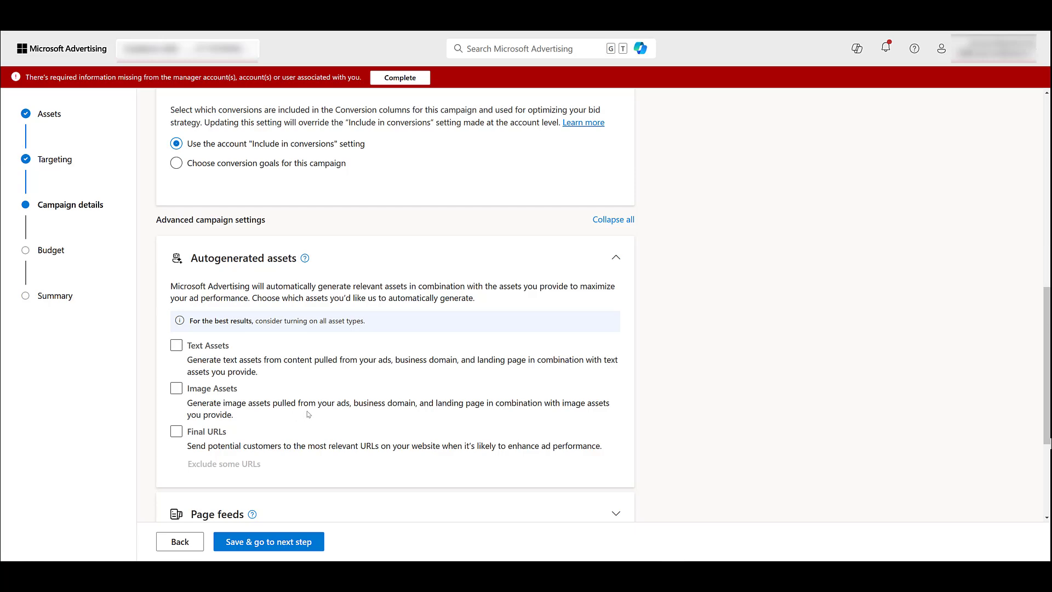
pyautogui.scroll(-3, 308, 414)
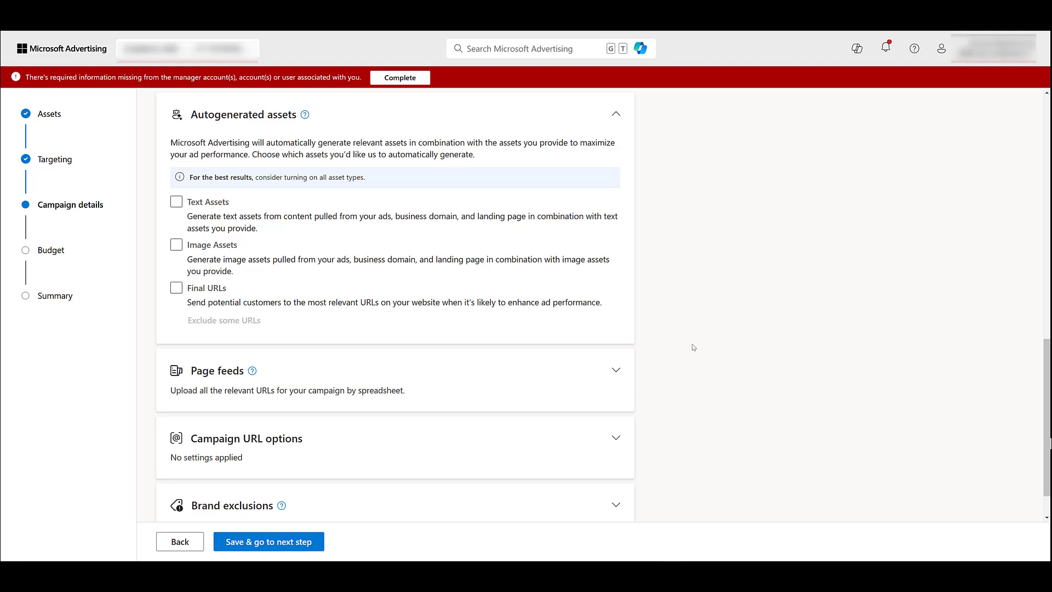
pyautogui.scroll(-1, 693, 347)
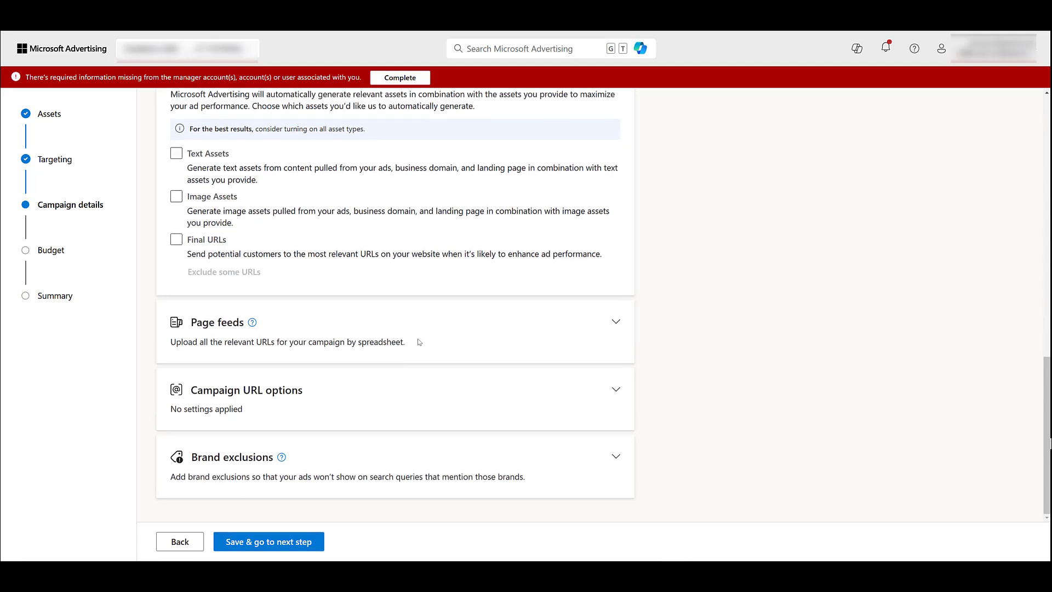
# Confirm campaign details and the 30.00 CAD daily budget, review the Summary, and launch live
pyautogui.click(296, 542)
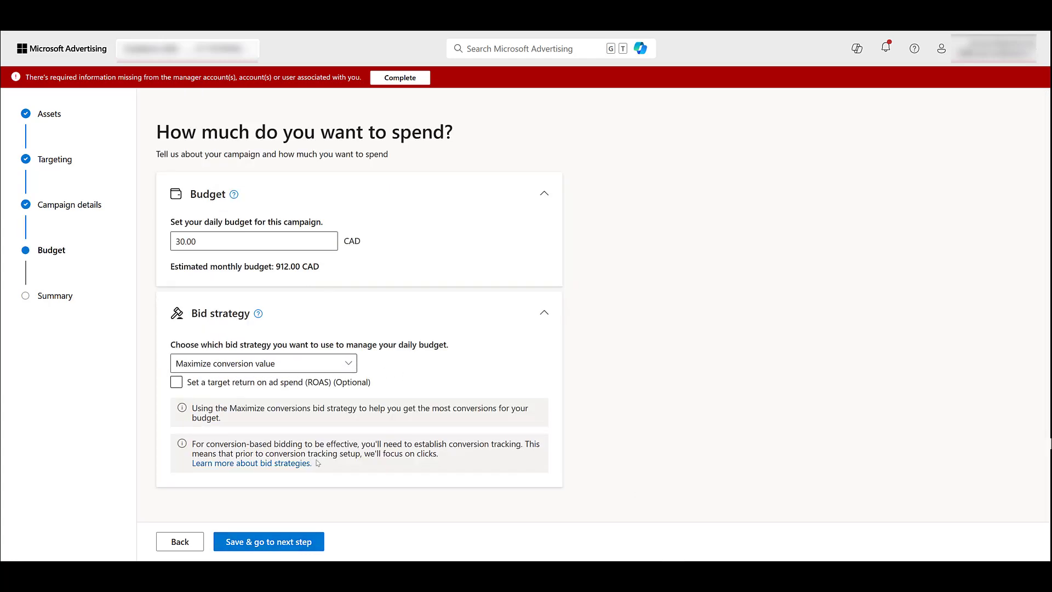
pyautogui.click(311, 543)
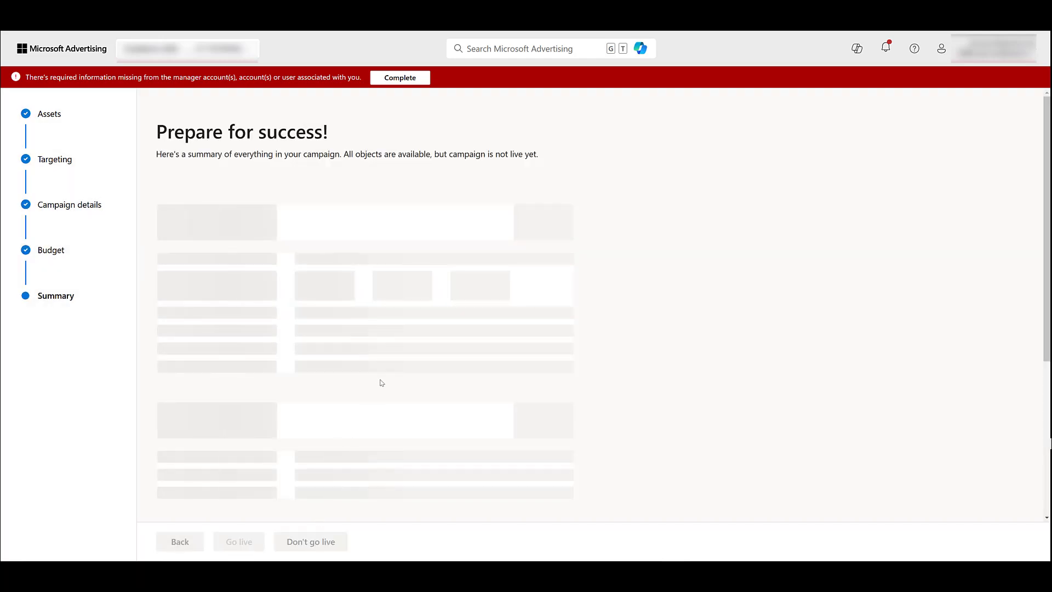
pyautogui.scroll(-5, 379, 382)
pyautogui.scroll(-6, 382, 382)
pyautogui.click(239, 541)
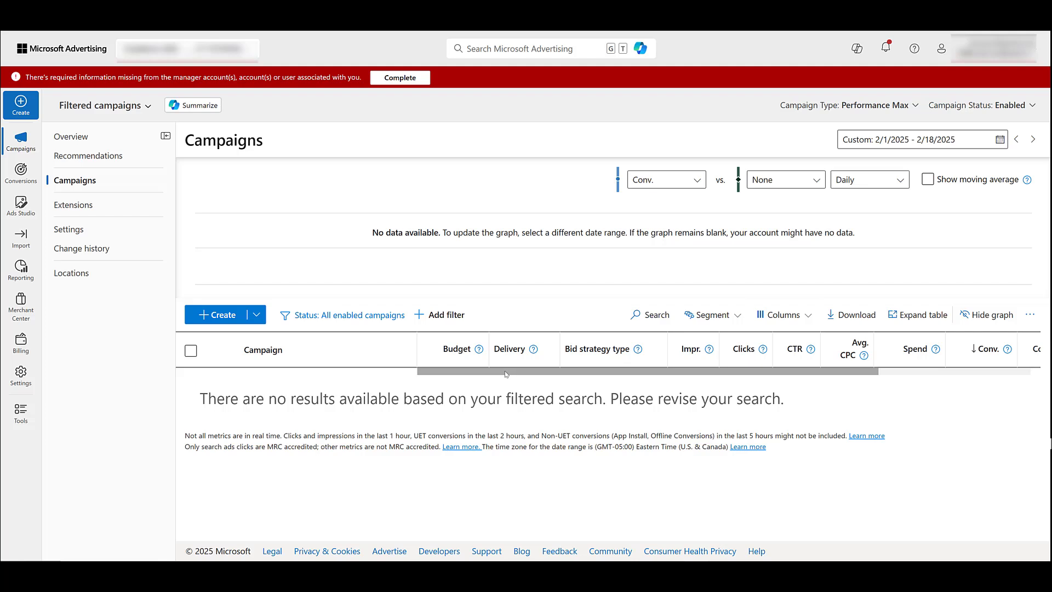
pyautogui.moveTo(505, 373); pyautogui.dragTo(658, 378)
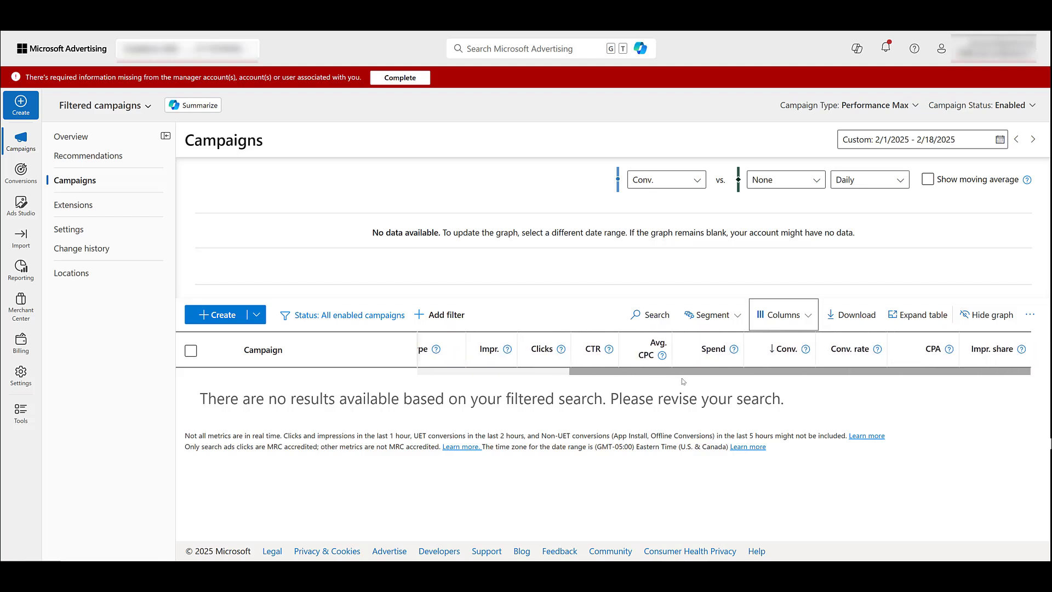